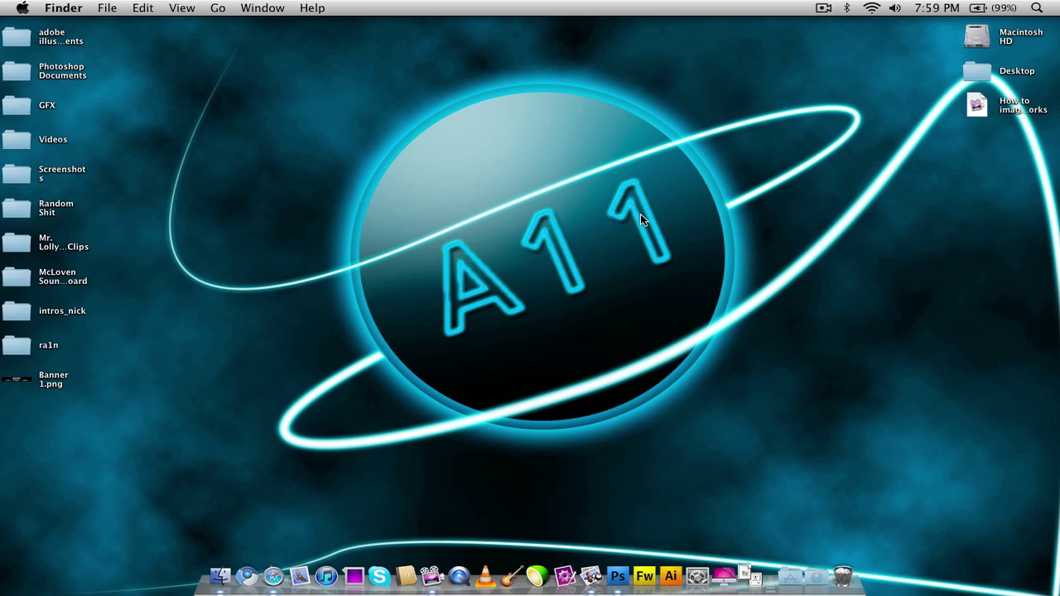
# View Banner 1.png from the desktop in Preview and close it again.
pyautogui.doubleClick(10, 380)
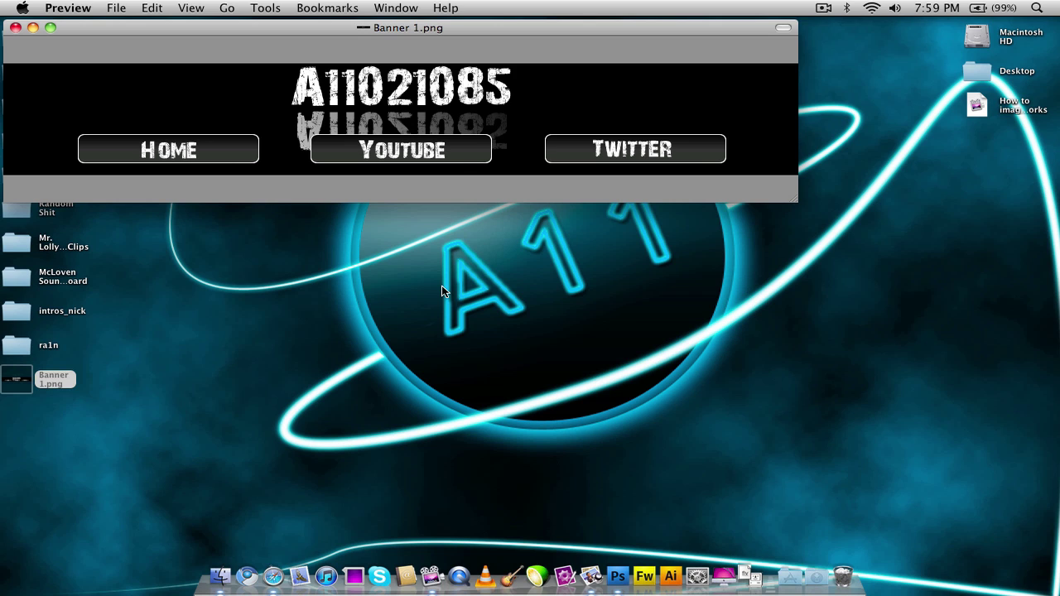
pyautogui.click(15, 28)
# Switch to the Facebook chat and reply "ok you do that" to the contact with the unread message.
pyautogui.click(287, 162)
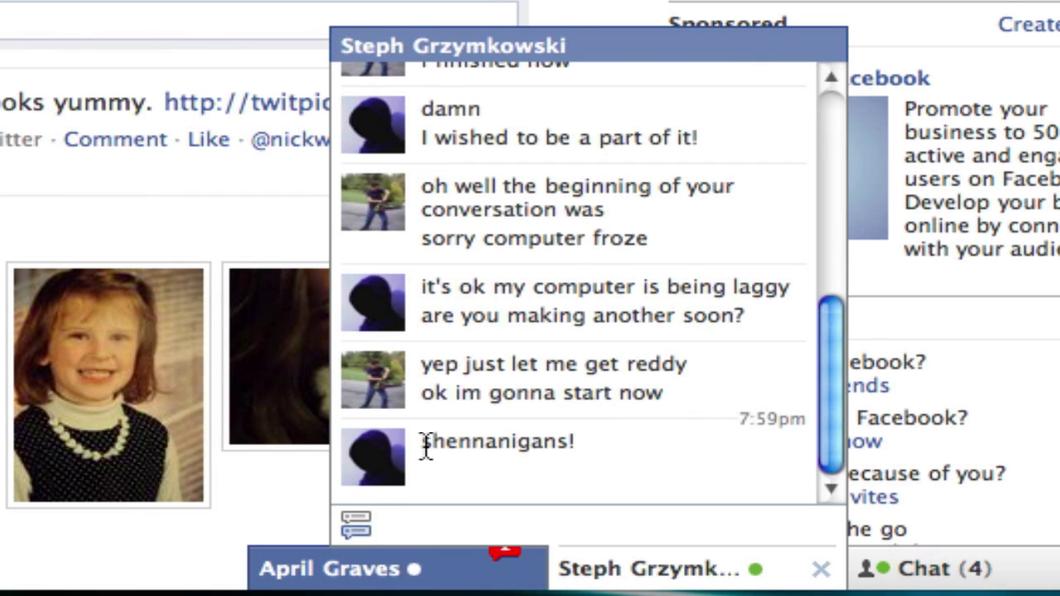
pyautogui.click(384, 569)
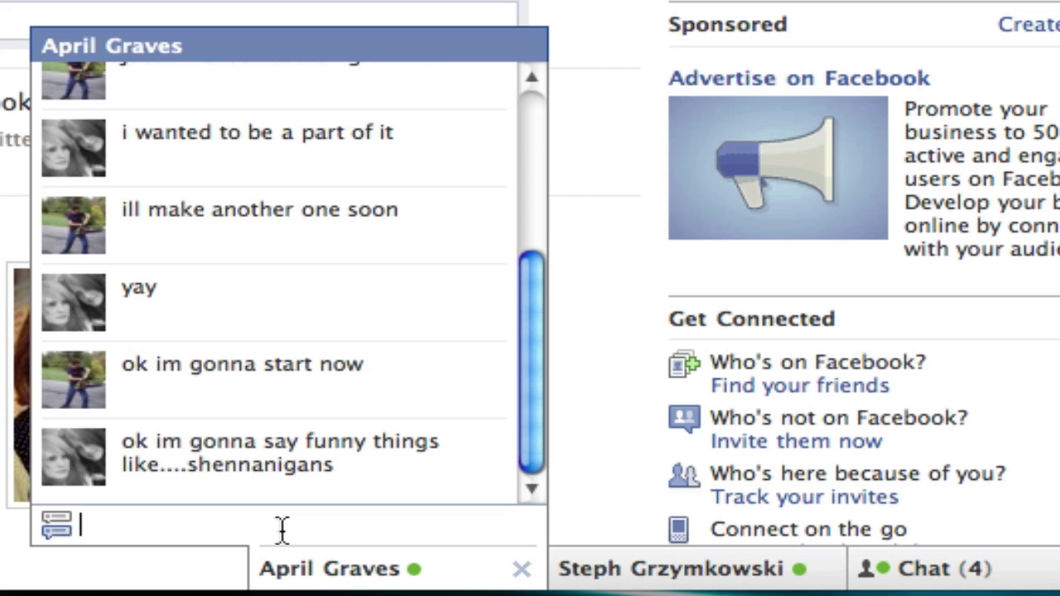
pyautogui.write('ok yout')
pyautogui.press('BackSpace')
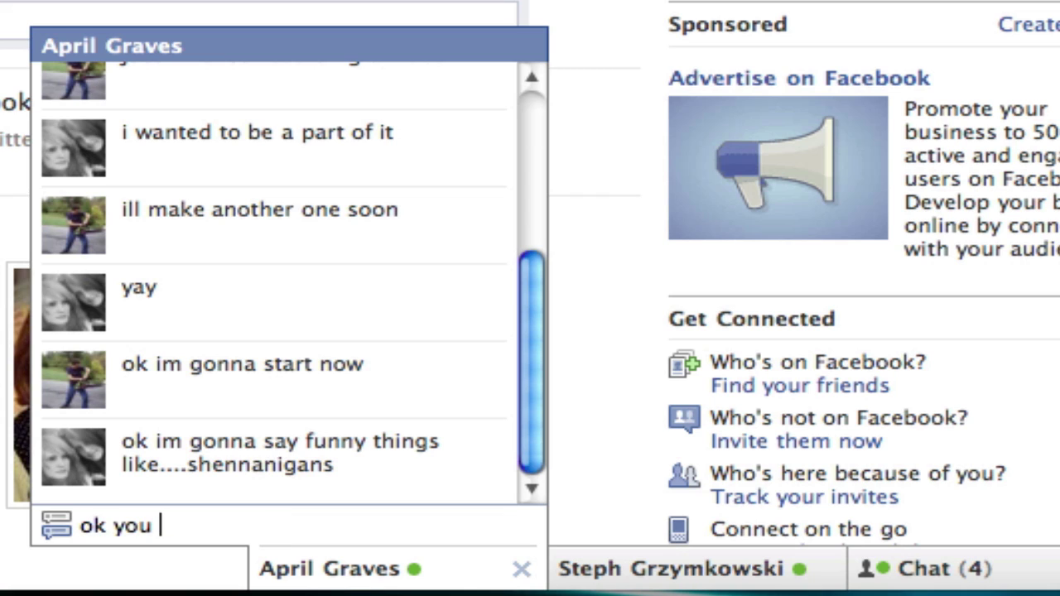
pyautogui.write('do that')
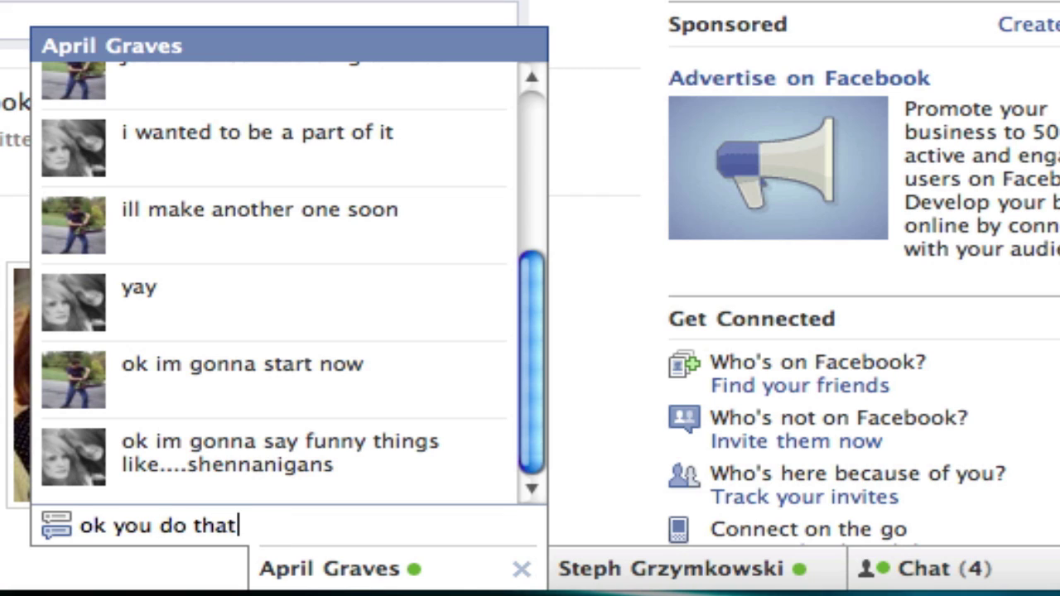
pyautogui.press('Return')
# Send "yep" to the other open chat contact and leave the Facebook window.
pyautogui.click(703, 568)
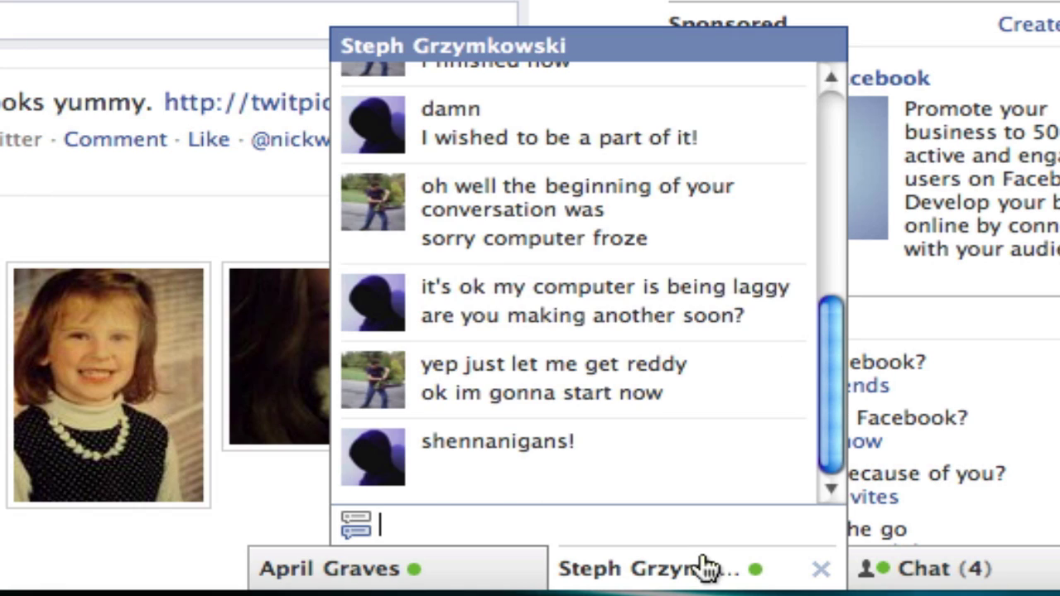
pyautogui.write('yep')
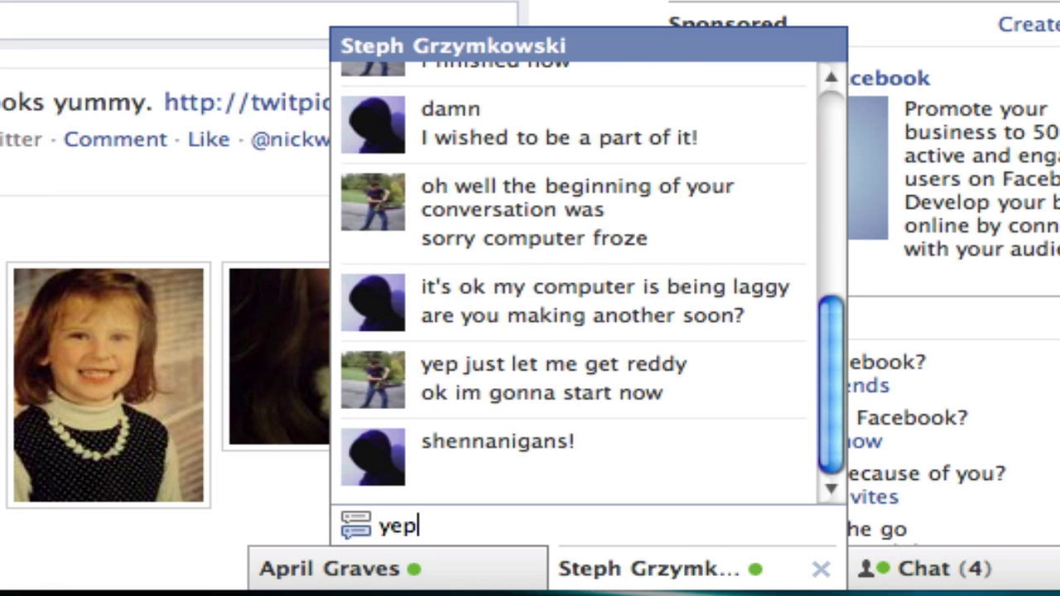
pyautogui.press('Return')
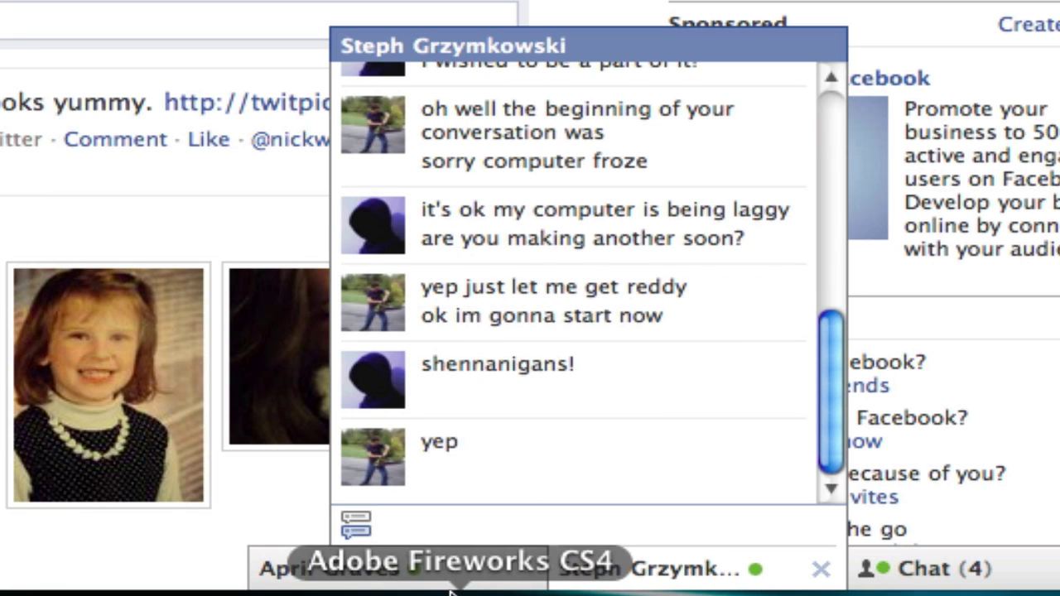
pyautogui.click(396, 580)
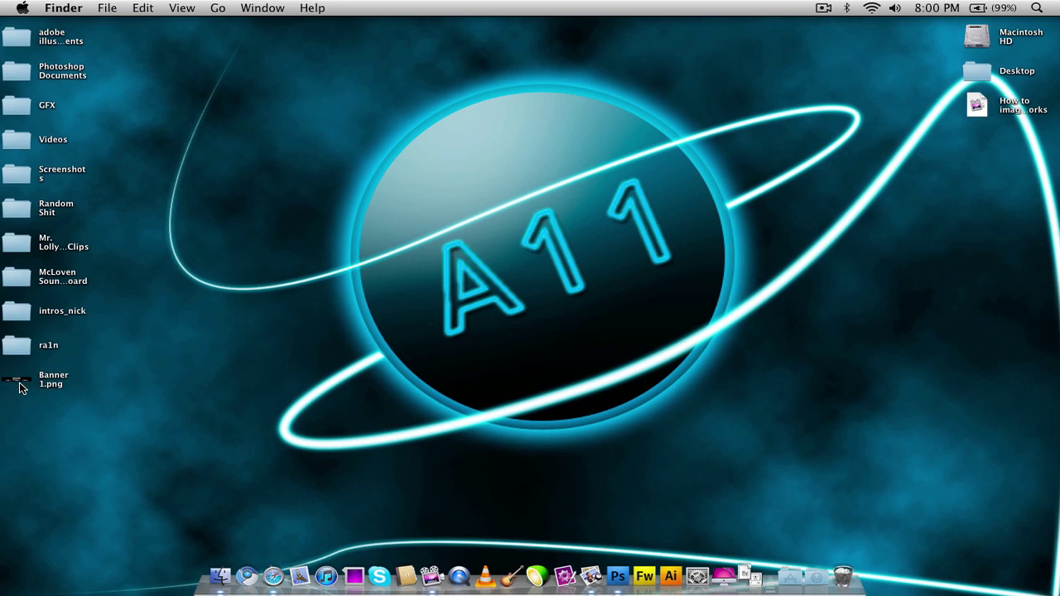
# Open Banner 1.png from the desktop in Photoshop, accepting that its Fireworks data is discarded upon save.
pyautogui.moveTo(20, 382); pyautogui.dragTo(446, 463)
pyautogui.moveTo(21, 380); pyautogui.dragTo(628, 581)
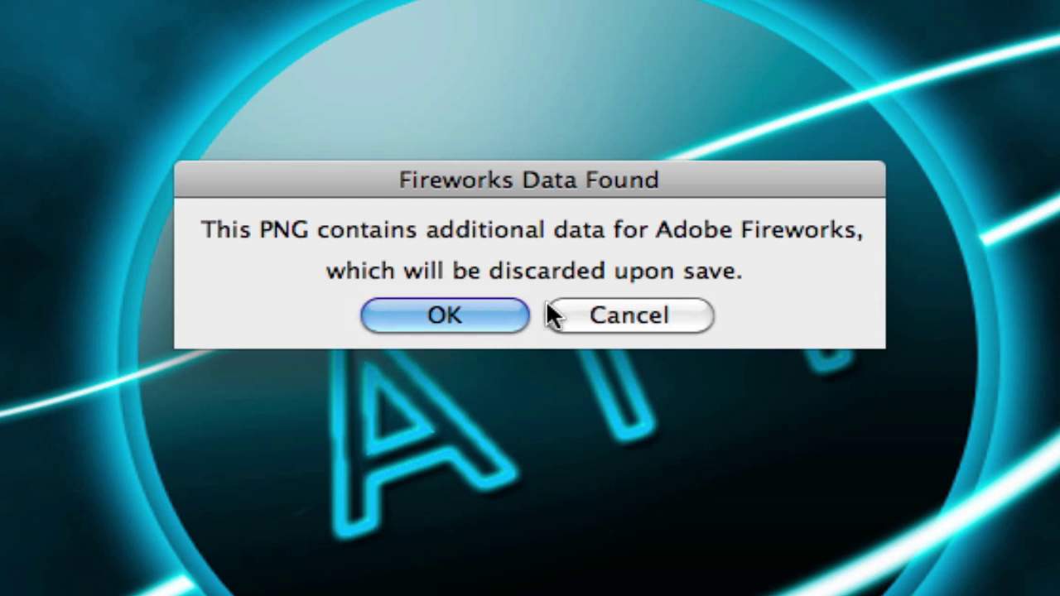
pyautogui.click(506, 312)
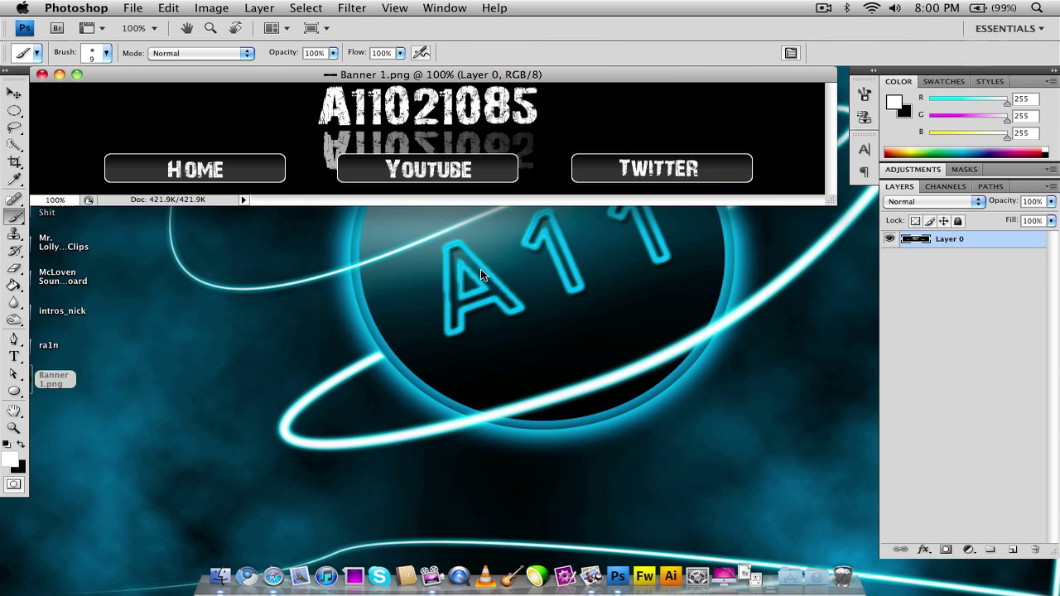
# Draw a slice about 220 by 40 px around the banner's Home button with the Slice Tool.
pyautogui.click(14, 162)
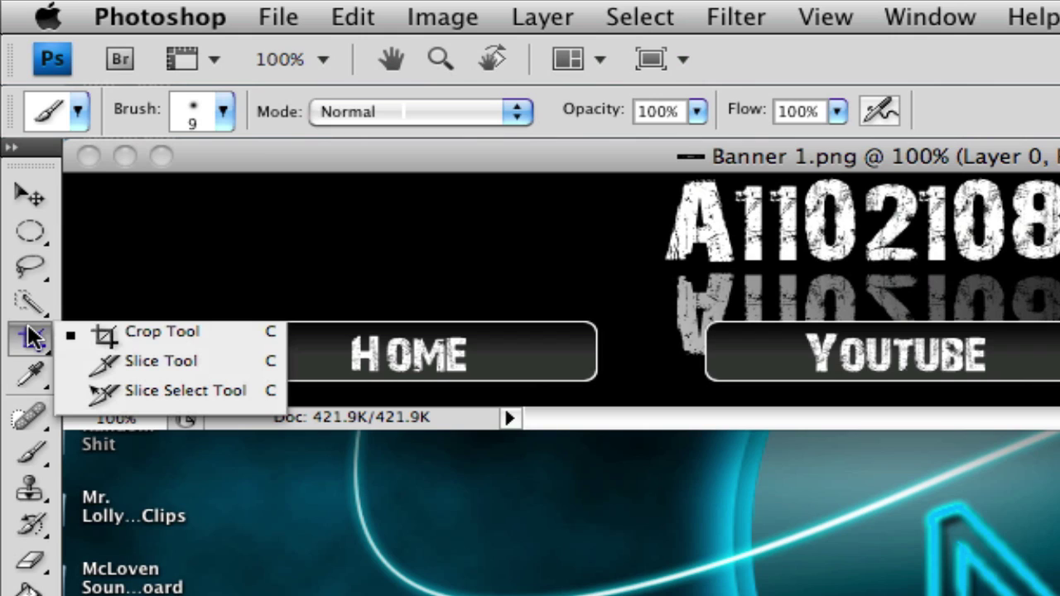
pyautogui.click(91, 361)
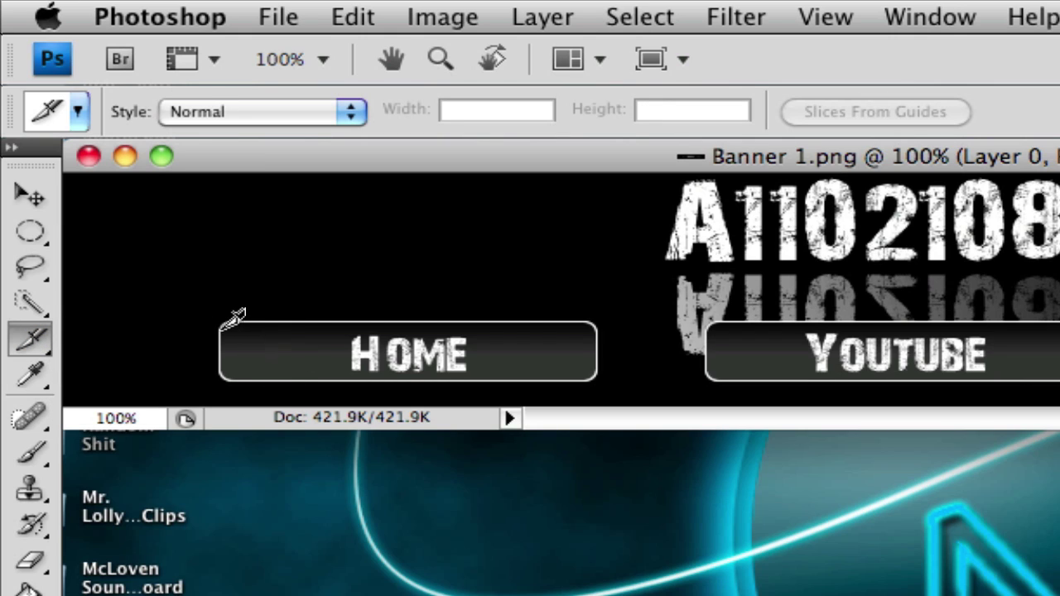
pyautogui.moveTo(219, 321); pyautogui.dragTo(600, 381)
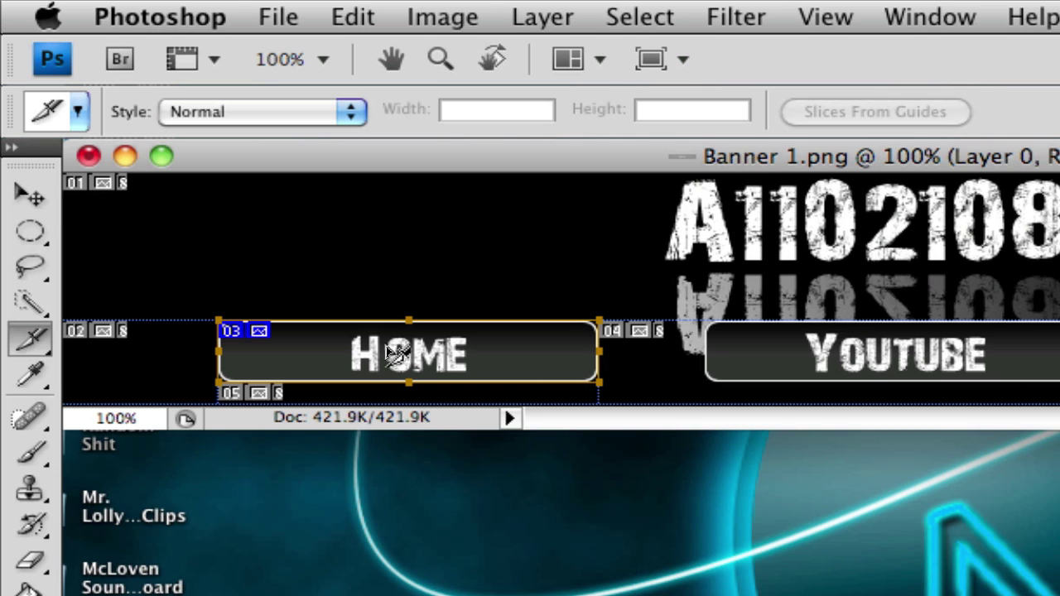
pyautogui.doubleClick(420, 354)
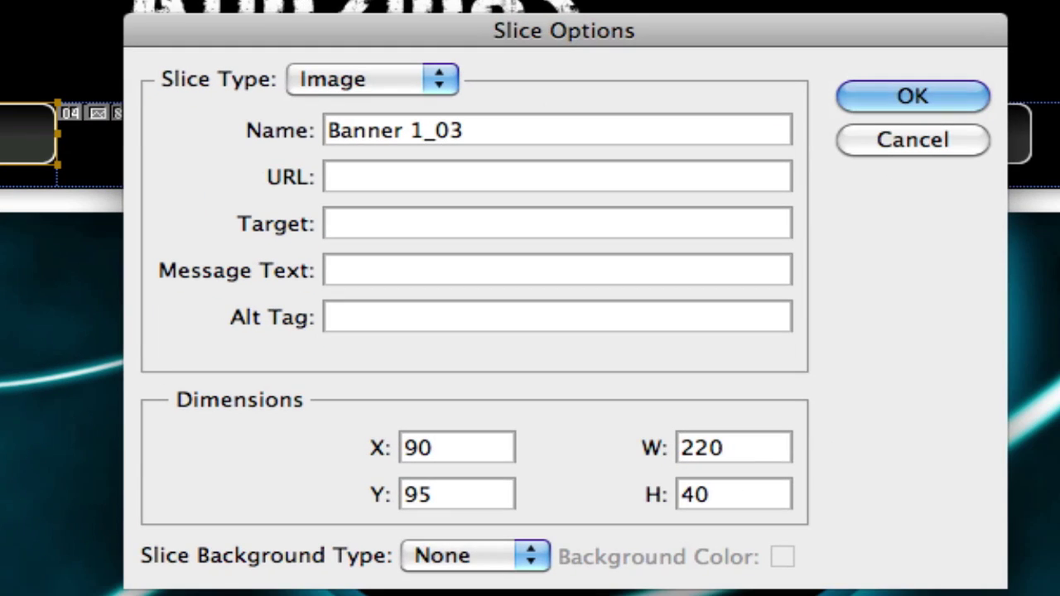
pyautogui.tripleClick(407, 130)
pyautogui.write('How')
pyautogui.press('BackSpace')
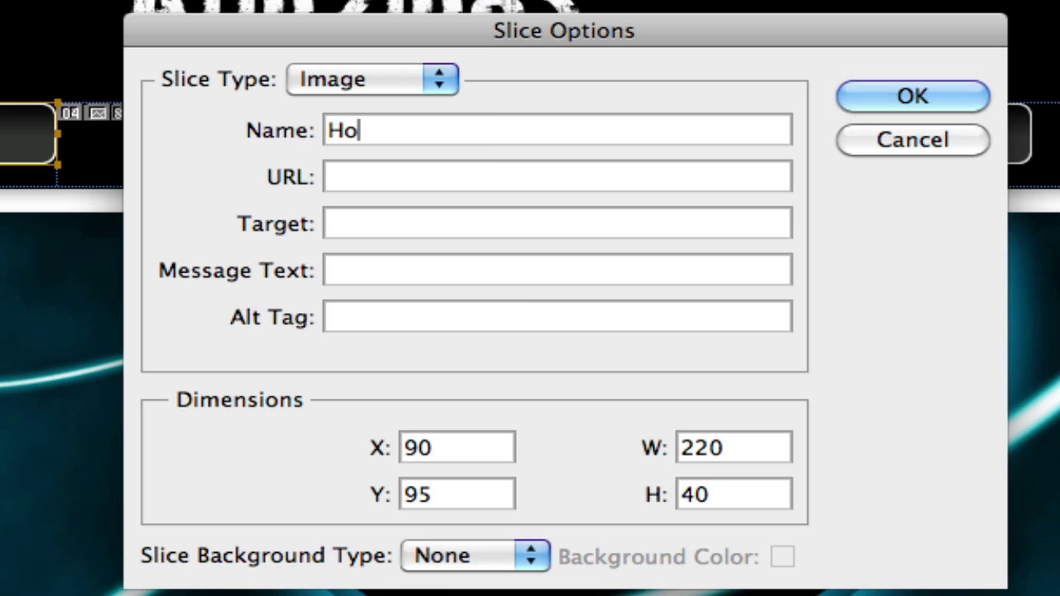
pyautogui.write('me')
pyautogui.press('Tab')
pyautogui.write('http://')
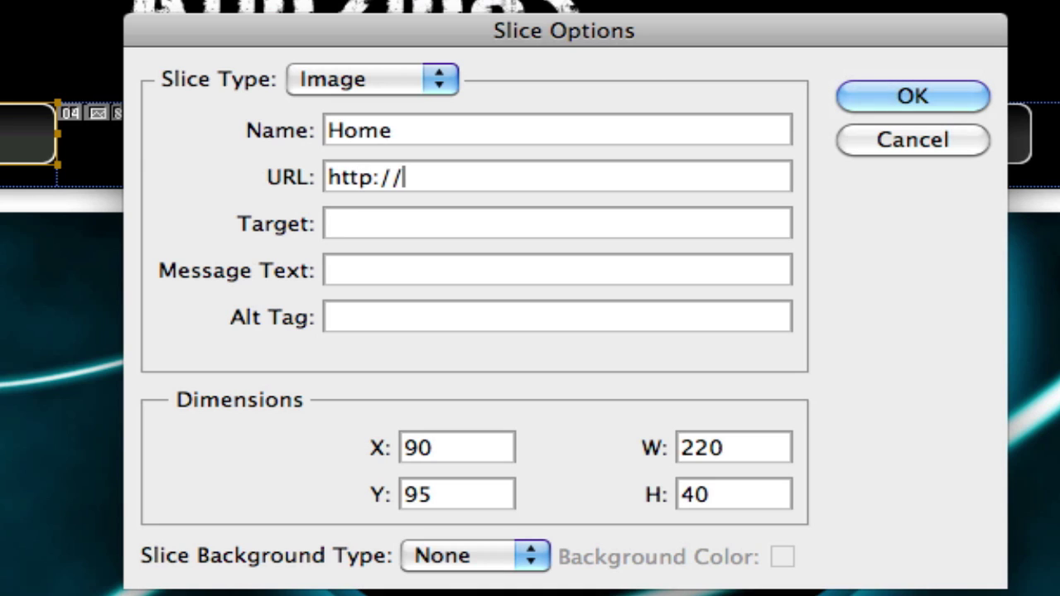
pyautogui.write('a110210')
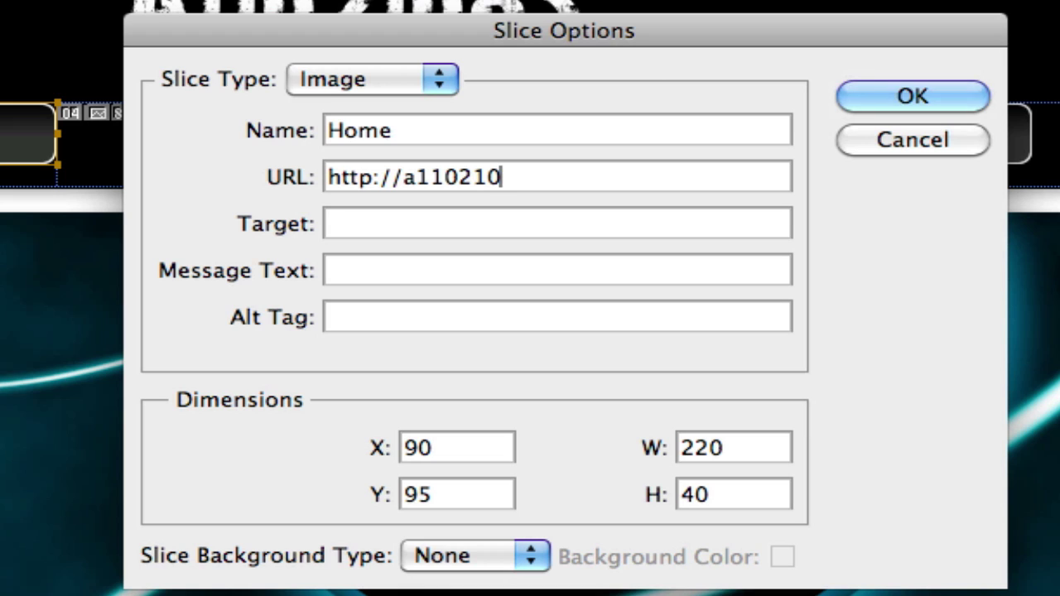
pyautogui.write('85.net')
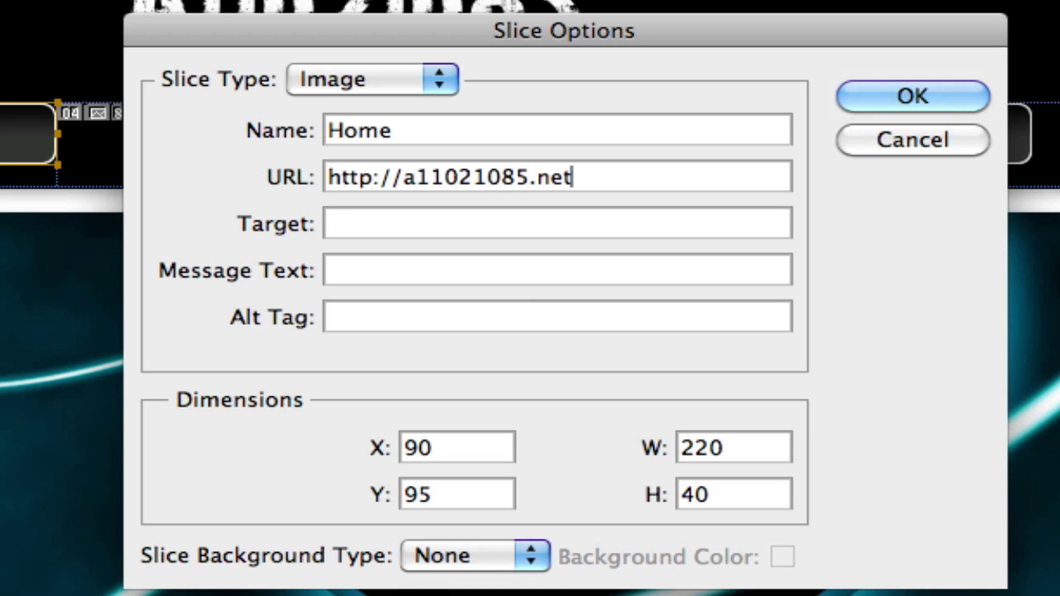
pyautogui.write('46.net')
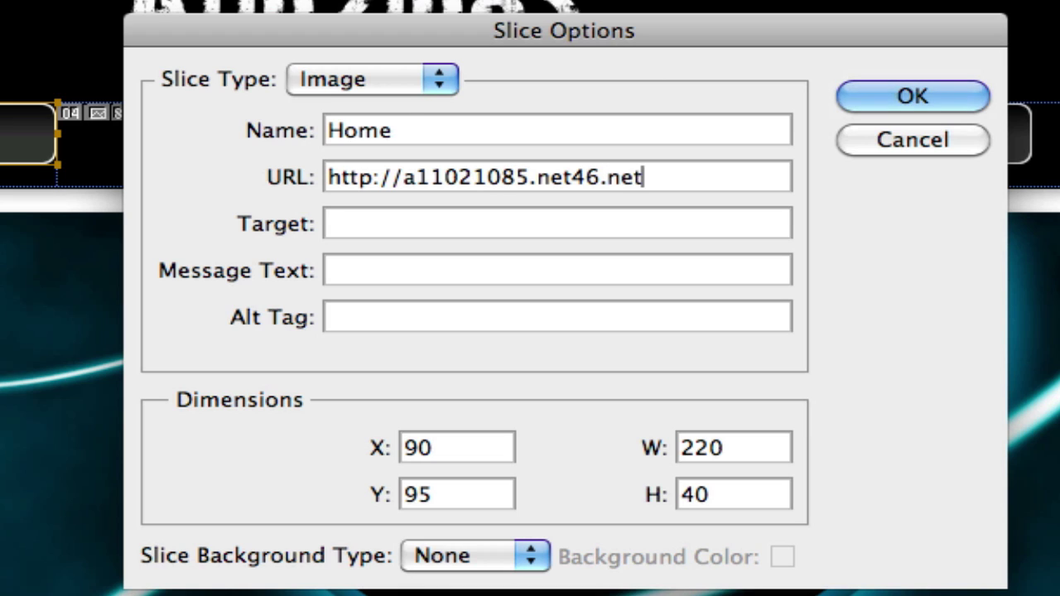
# Copy the Home slice's URL into its Target and apply the slice options.
pyautogui.click(390, 181)
pyautogui.press('super+a')
pyautogui.press('super+c')
pyautogui.click(372, 224)
pyautogui.press('super+v')
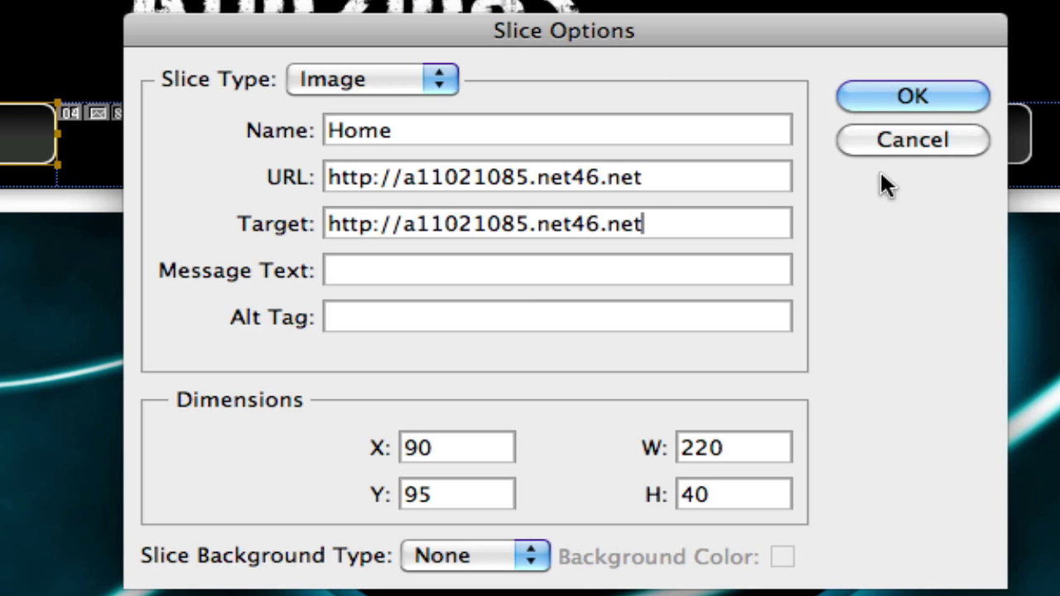
pyautogui.click(936, 98)
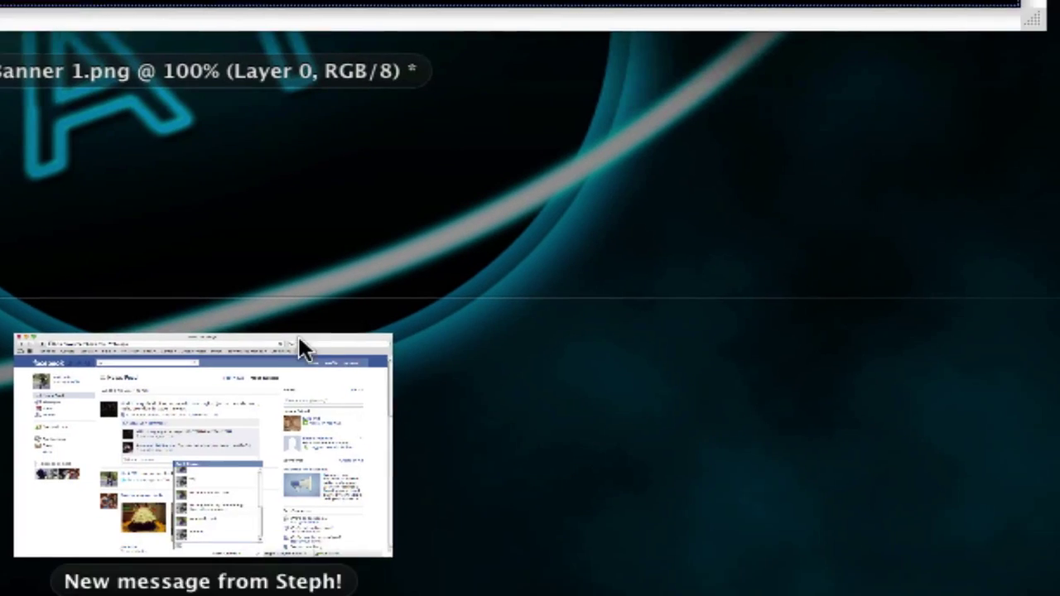
# Check the new messages in the Facebook chat and return to the banner in Photoshop.
pyautogui.click(301, 346)
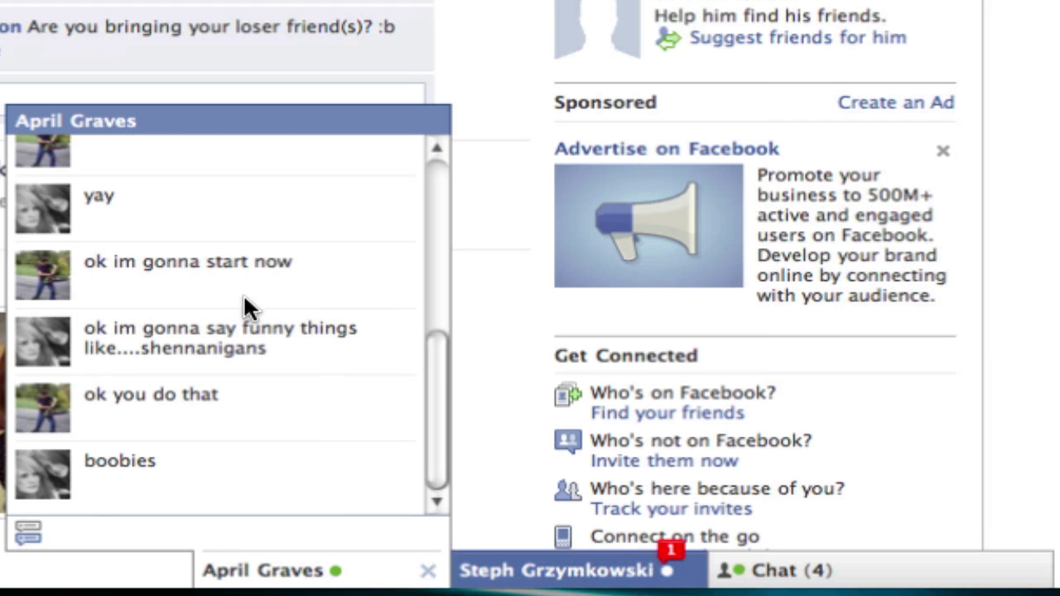
pyautogui.click(570, 580)
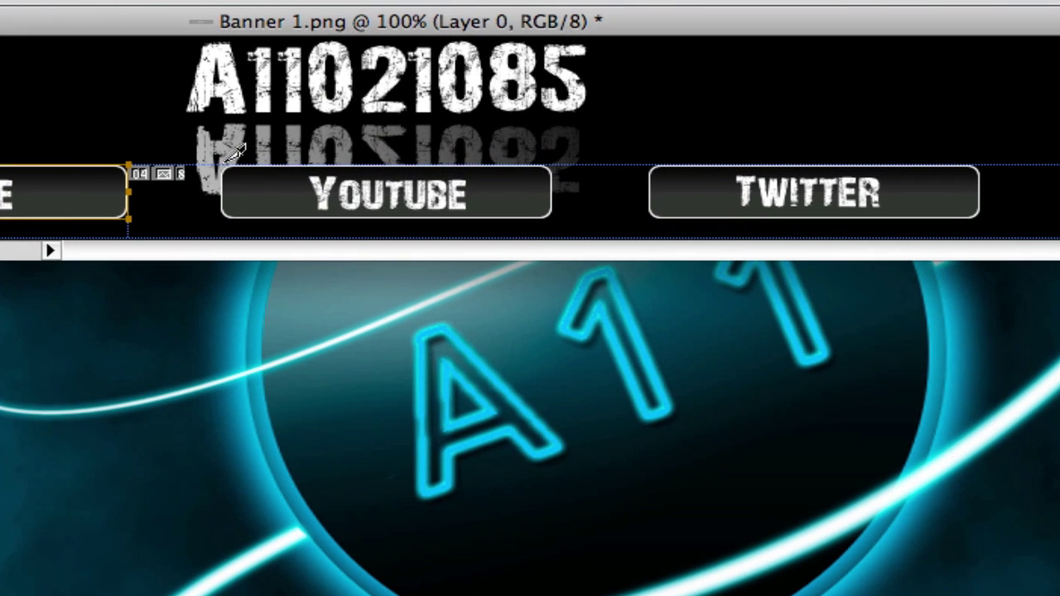
# Draw a slice about 219 by 40 px around the Youtube button and name it Youtube.
pyautogui.moveTo(338, 154); pyautogui.dragTo(566, 208)
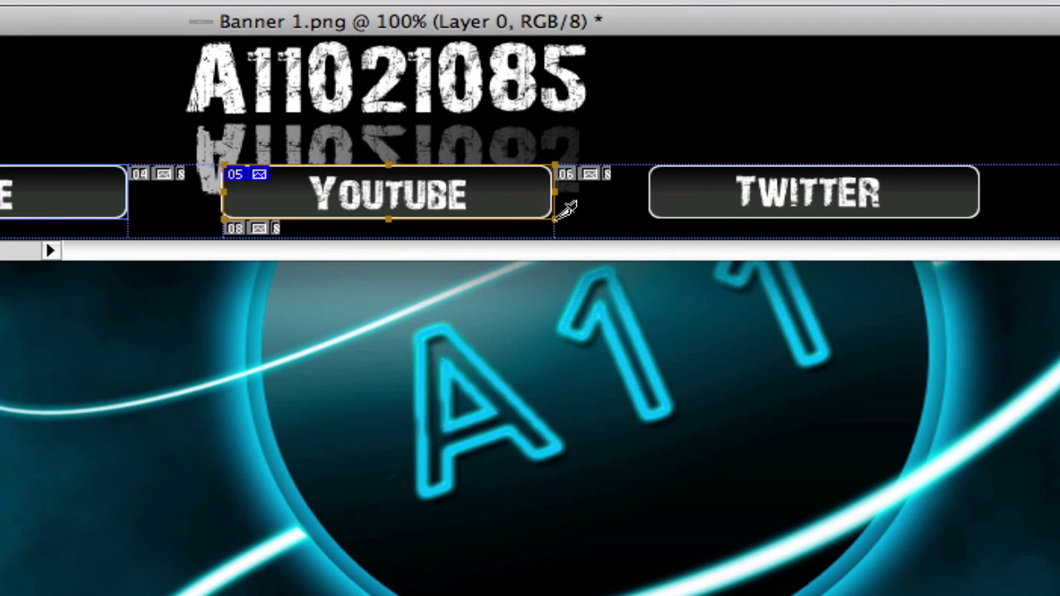
pyautogui.doubleClick(439, 203)
pyautogui.doubleClick(431, 194)
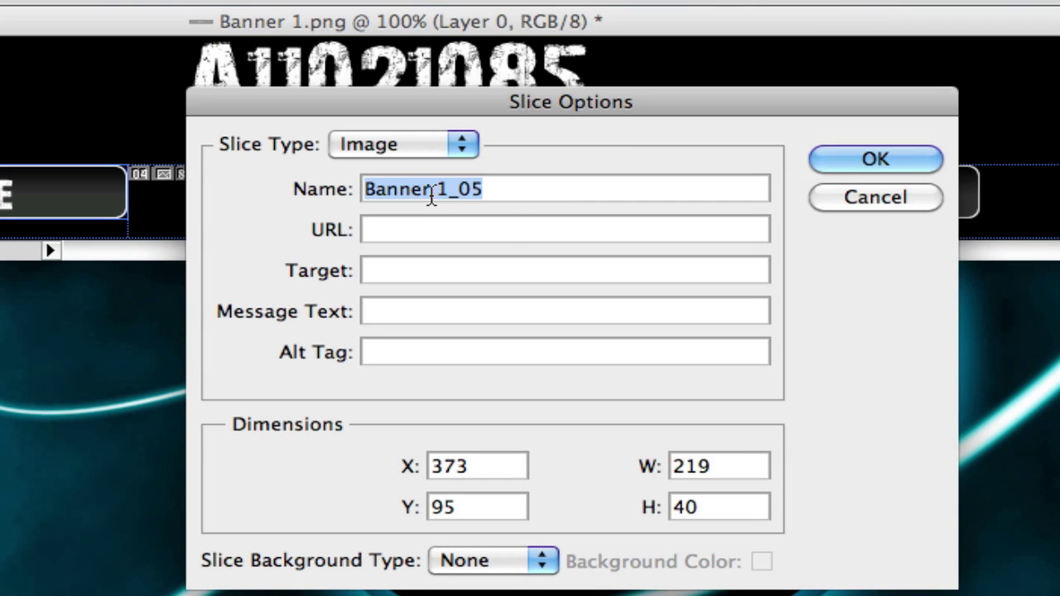
pyautogui.write('Youtube')
pyautogui.press('Tab')
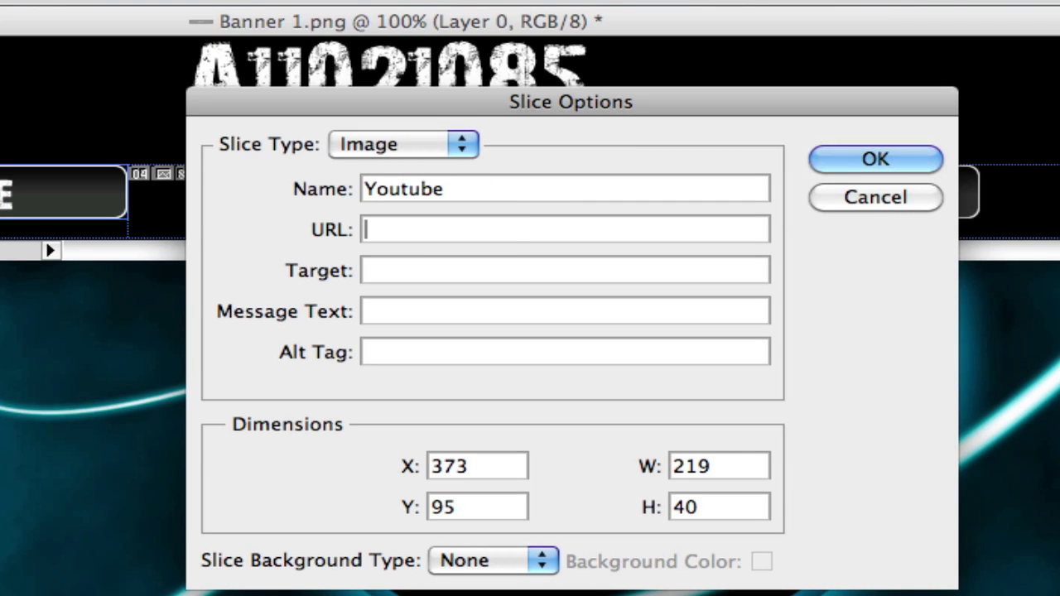
pyautogui.write('http:')
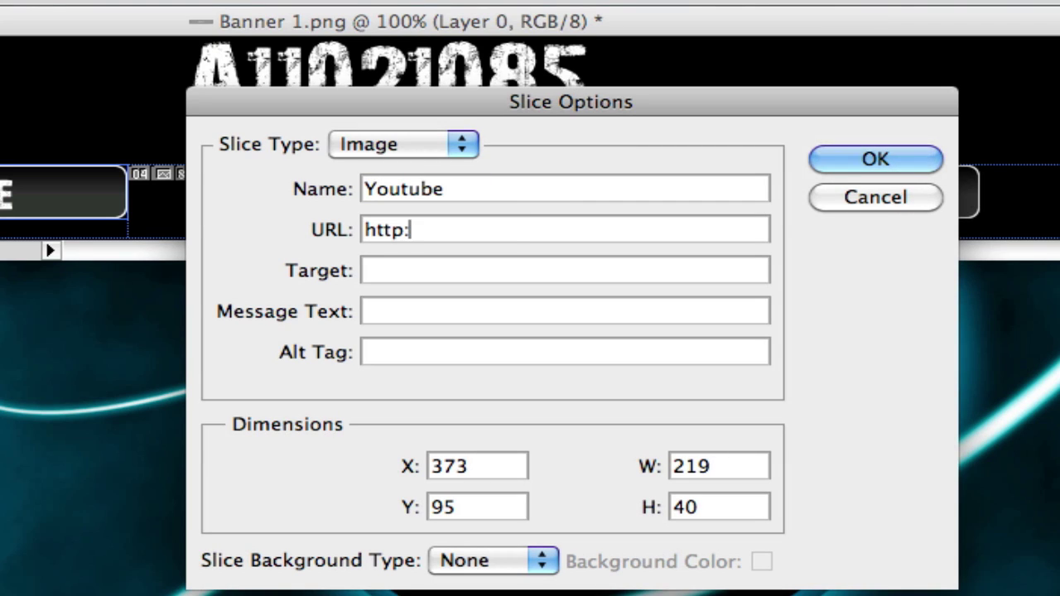
pyautogui.write('//youtube.c')
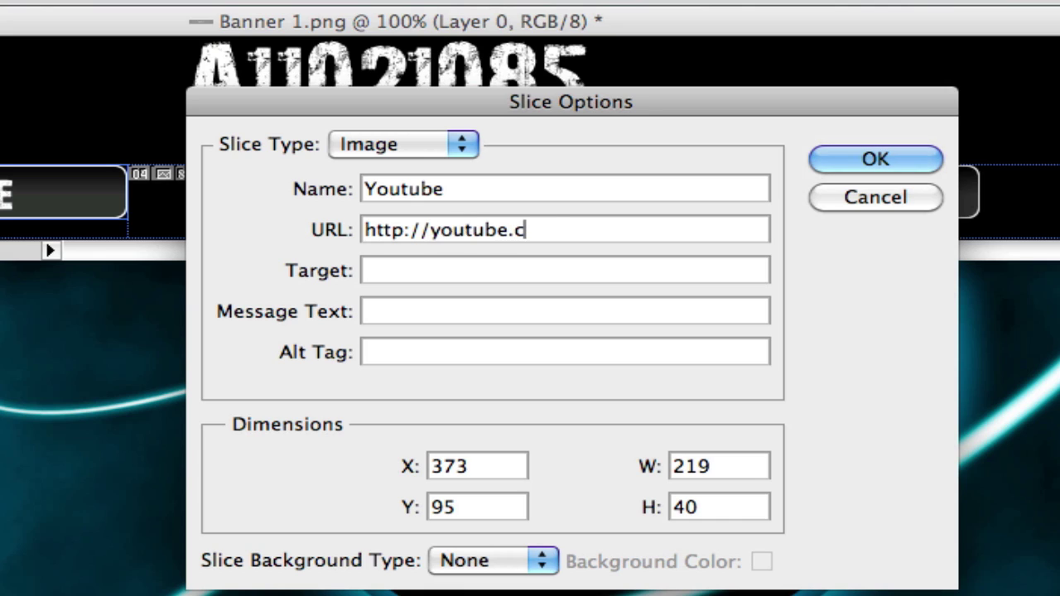
pyautogui.write('om/a11021')
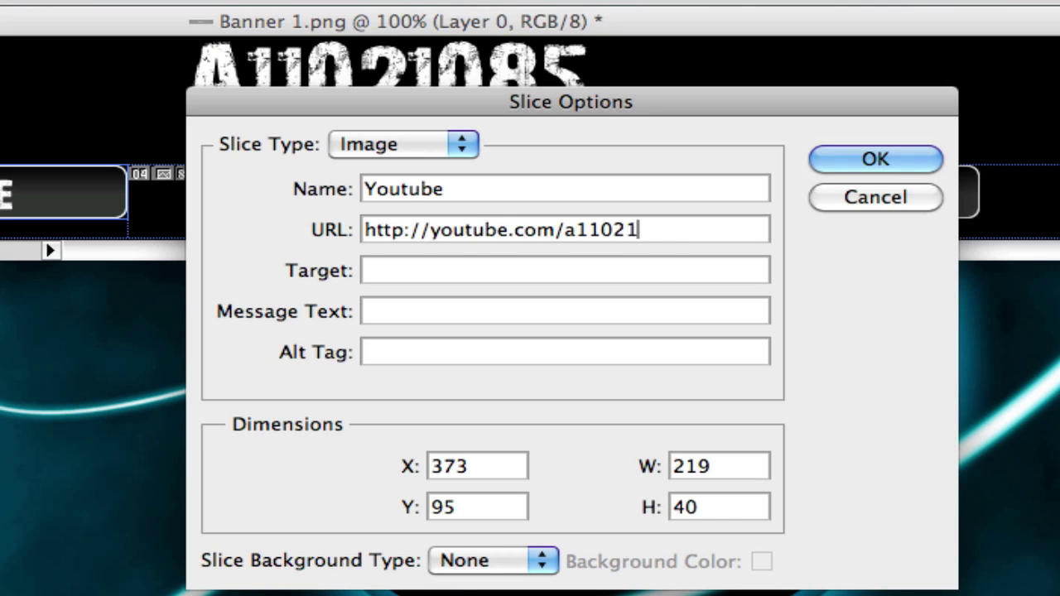
pyautogui.write('085')
pyautogui.tripleClick(470, 226)
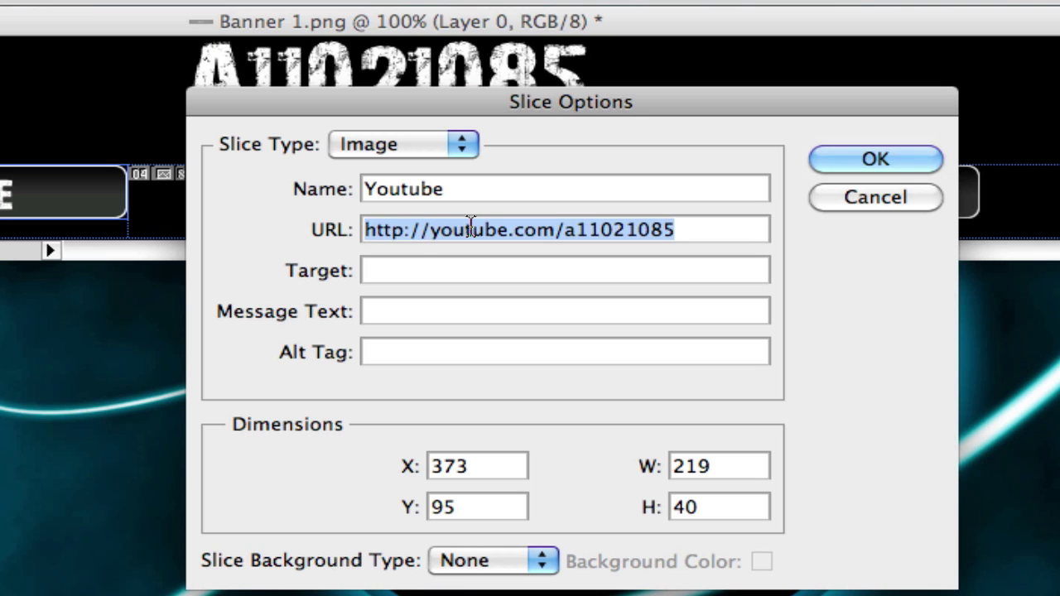
pyautogui.click(439, 267)
pyautogui.press('super+v')
pyautogui.click(878, 162)
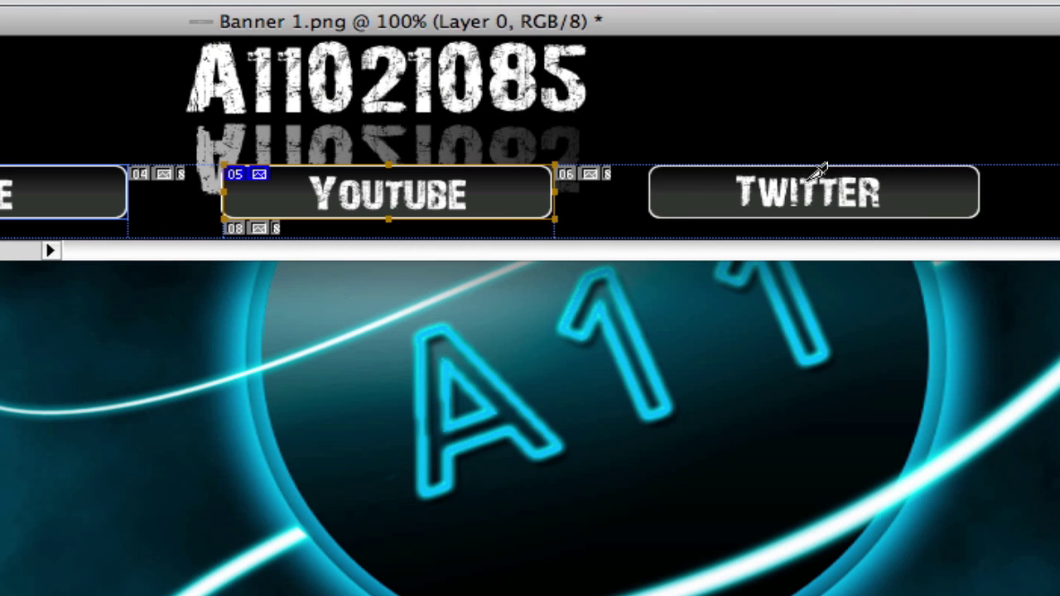
# Draw a slice about 222 by 40 px around the Twitter button and name it Twitter.
pyautogui.moveTo(649, 163); pyautogui.dragTo(982, 217)
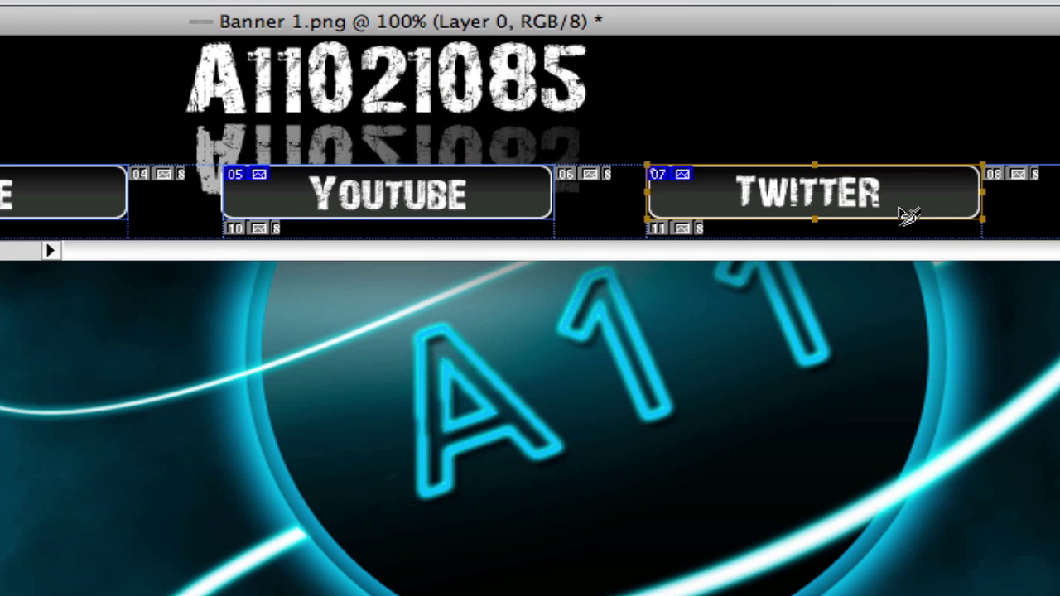
pyautogui.doubleClick(893, 207)
pyautogui.tripleClick(509, 197)
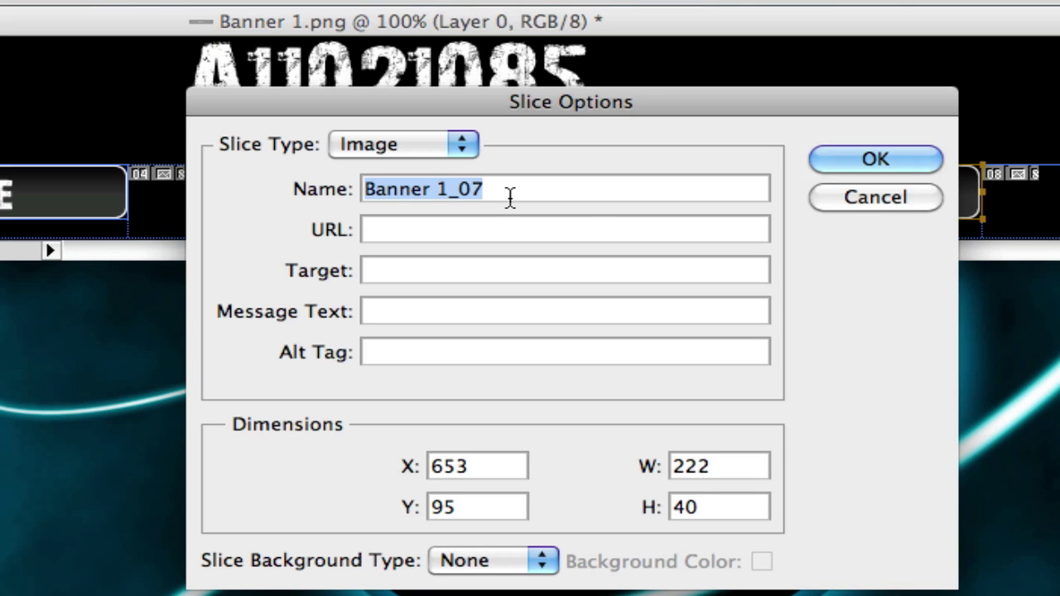
pyautogui.write('Twitter')
pyautogui.press('Return')
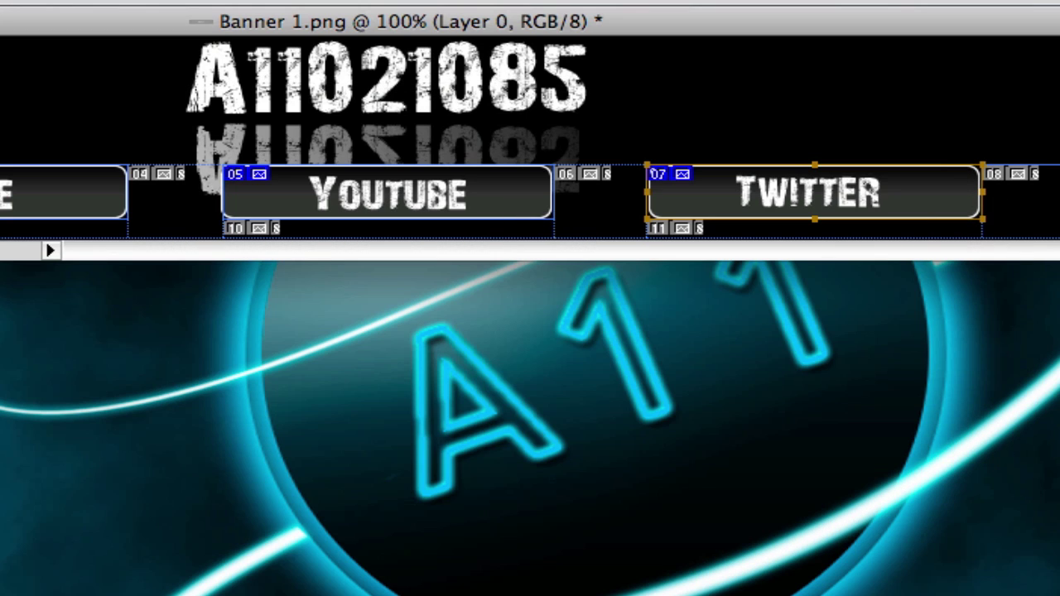
pyautogui.doubleClick(717, 200)
pyautogui.click(423, 232)
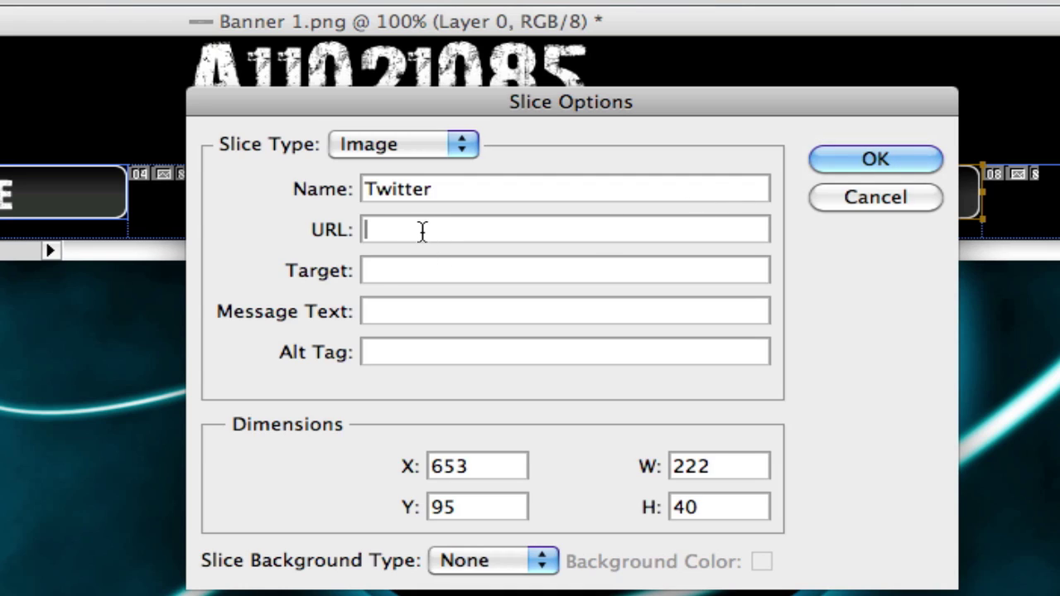
pyautogui.write('http')
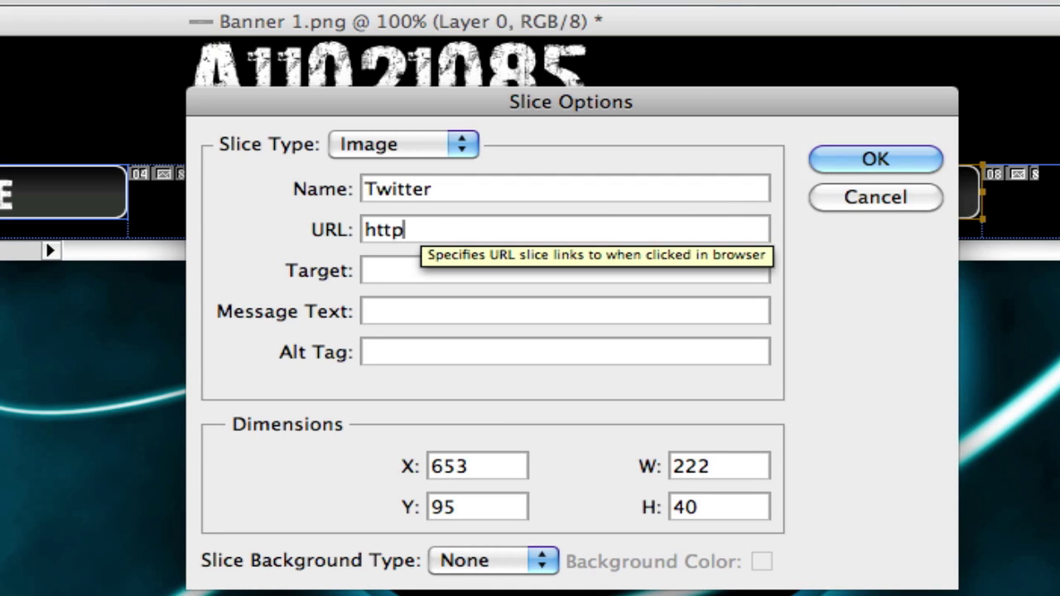
pyautogui.write('://twitter.cm')
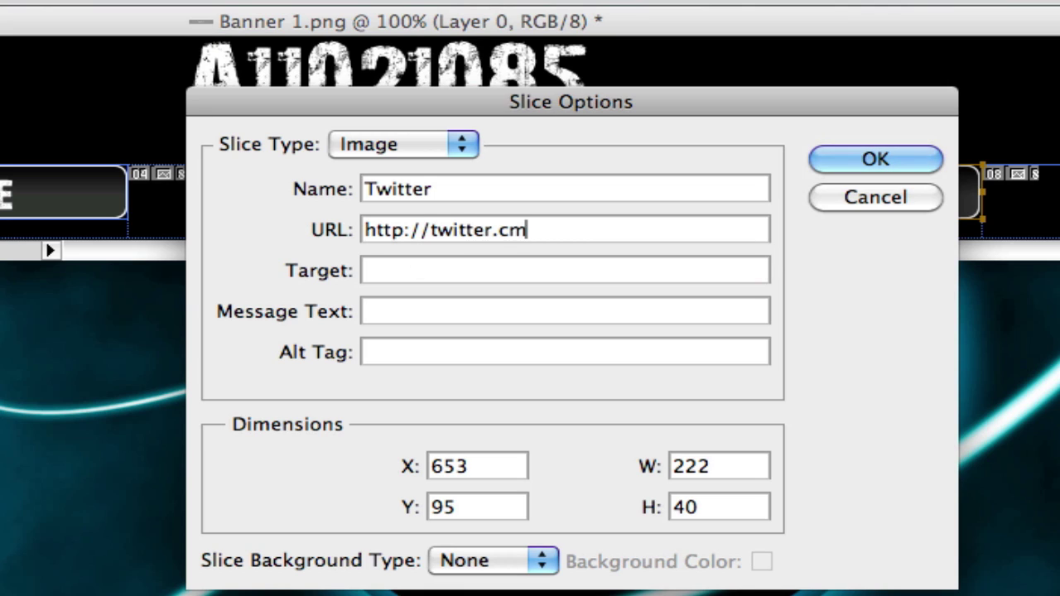
pyautogui.press('BackSpace')
pyautogui.write('om/nick')
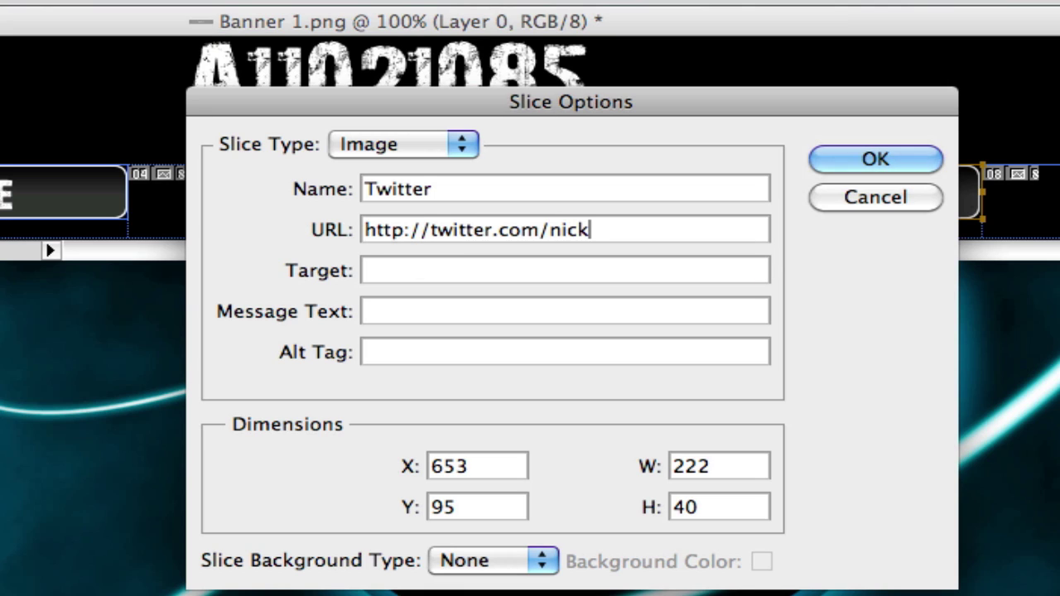
pyautogui.write('w324')
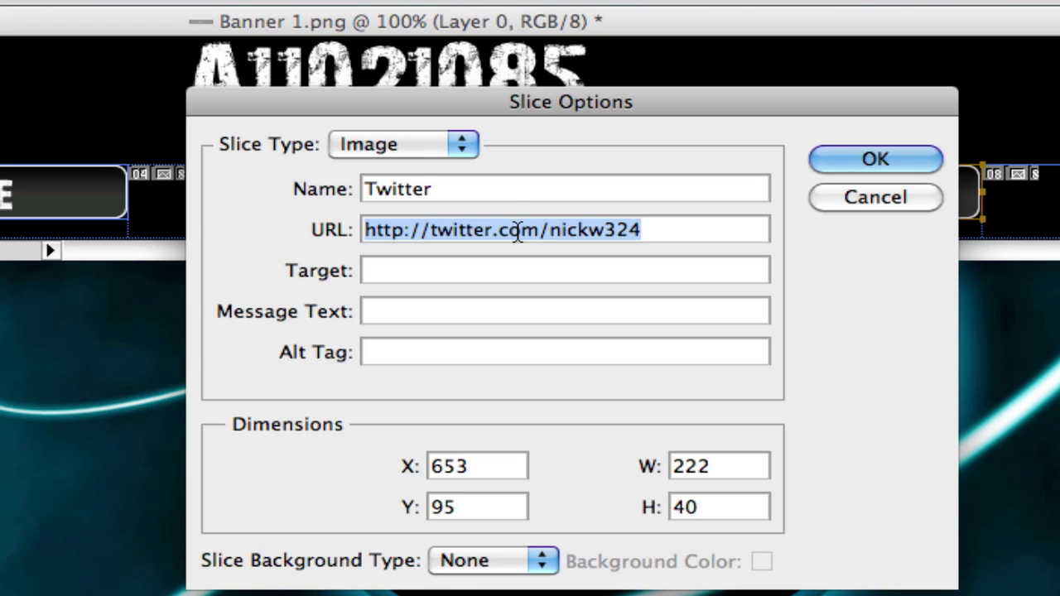
pyautogui.click(491, 274)
pyautogui.write('http://twitter.com/nickw324')
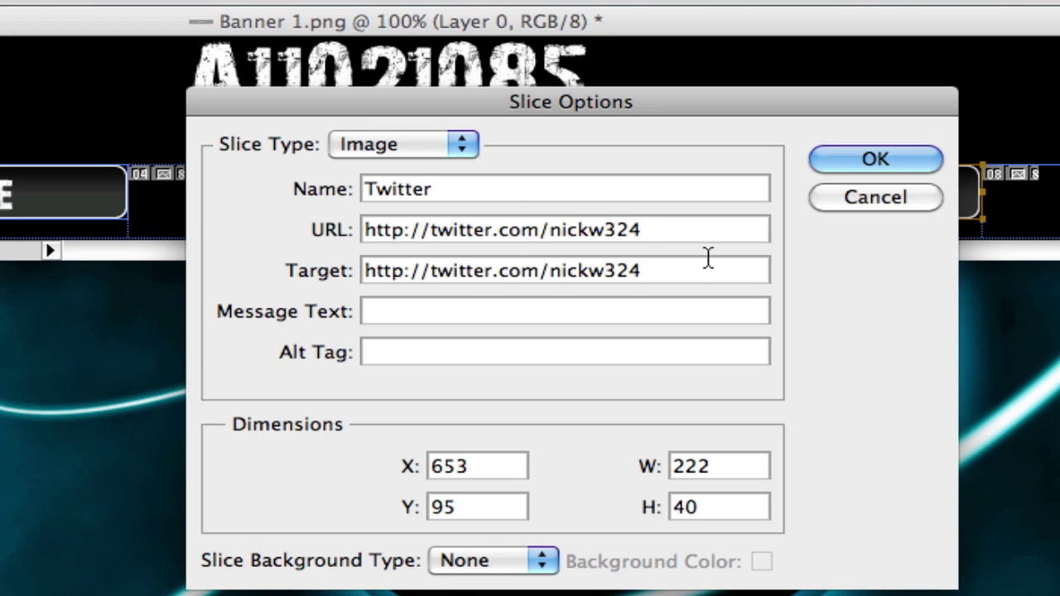
pyautogui.click(829, 156)
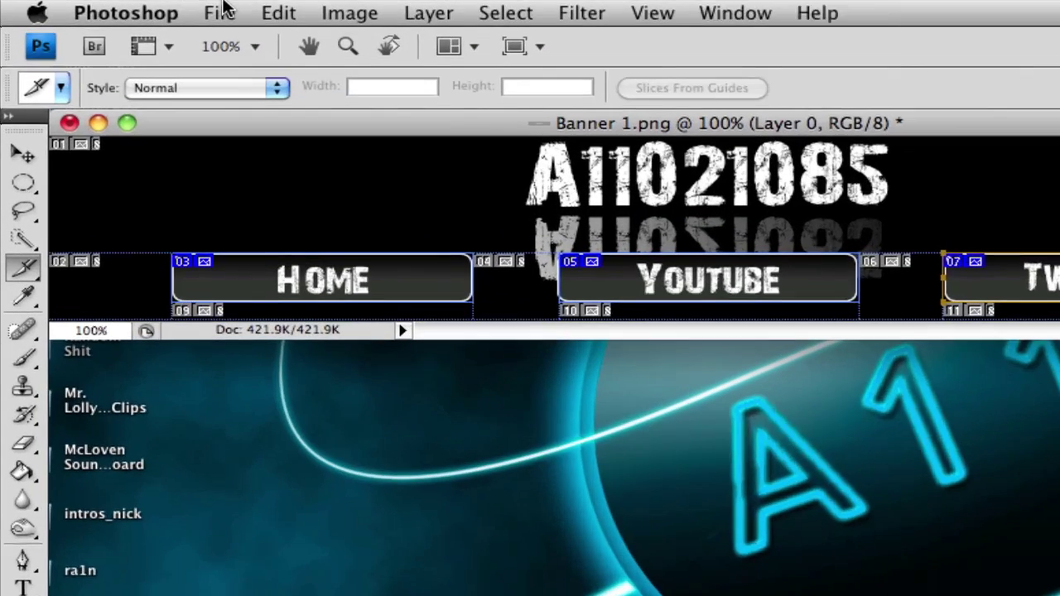
# Check the Home slice's options in Save for Web & Devices and export all slices as HTML and Images to the Desktop as Banner-1.html.
pyautogui.click(133, 7)
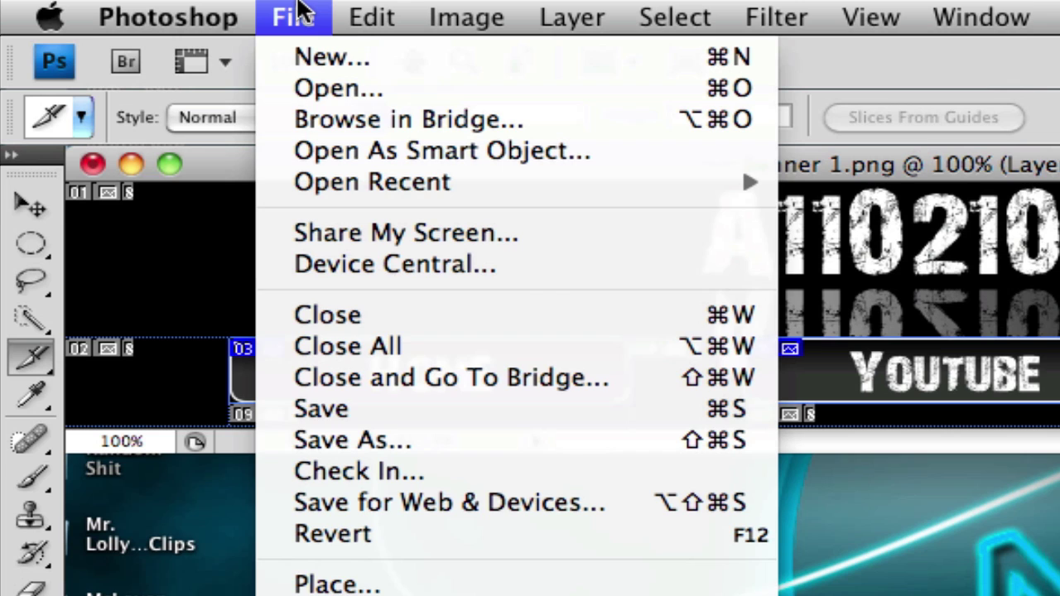
pyautogui.click(419, 501)
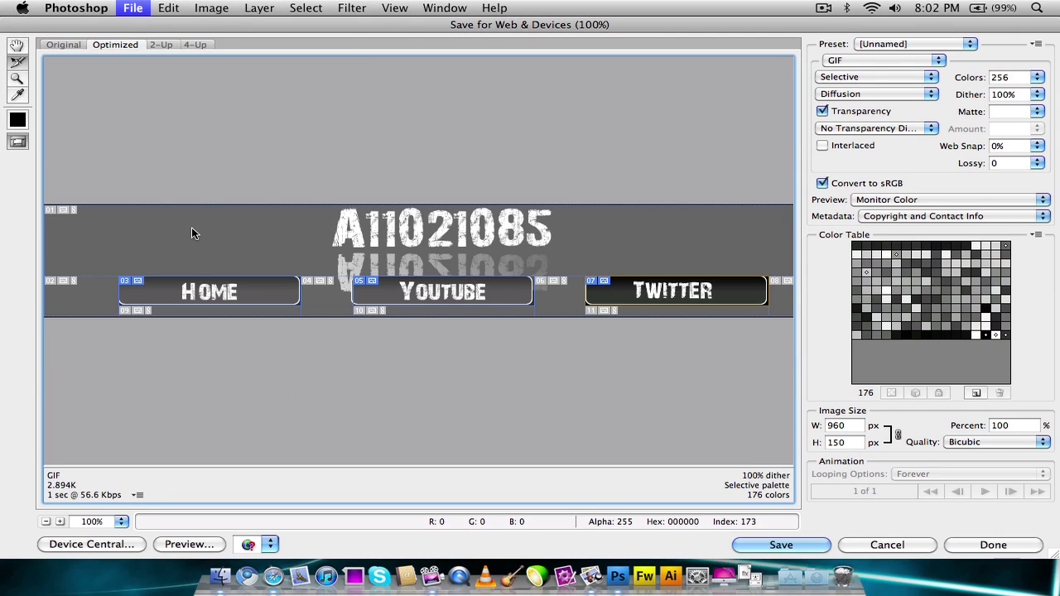
pyautogui.click(184, 284)
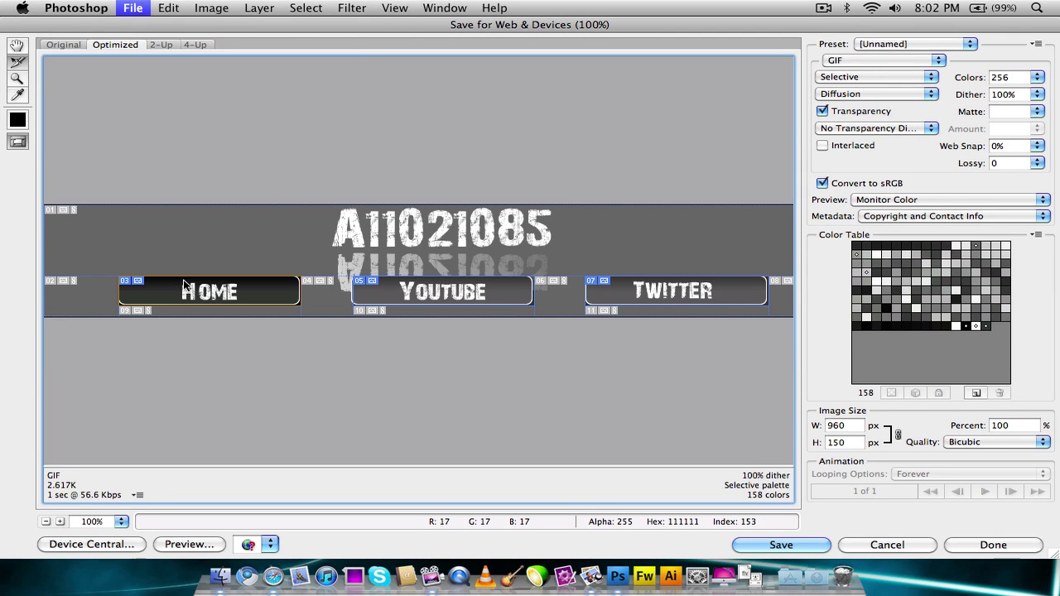
pyautogui.doubleClick(183, 279)
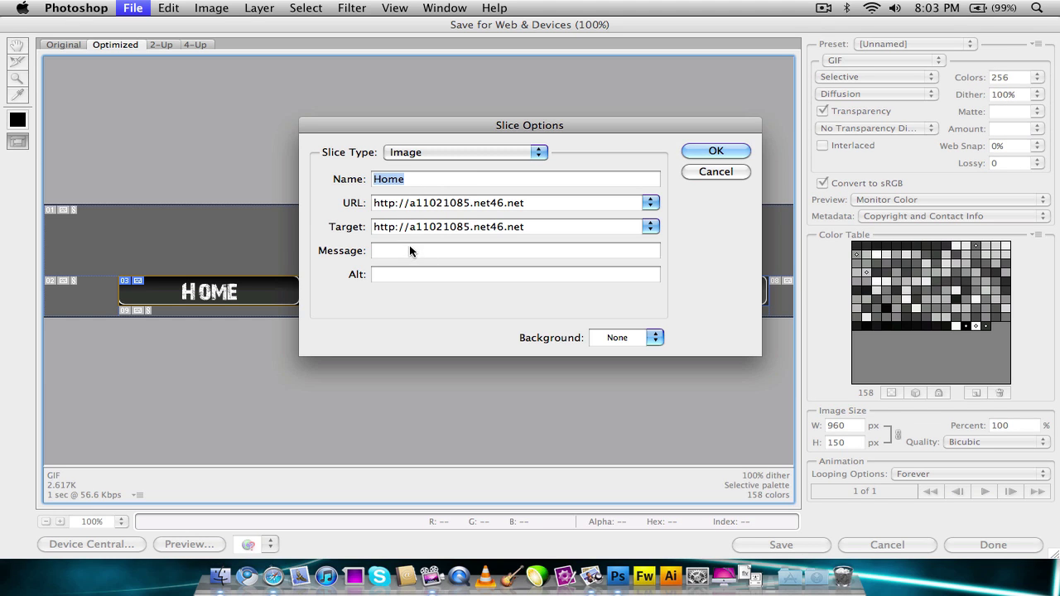
pyautogui.click(734, 153)
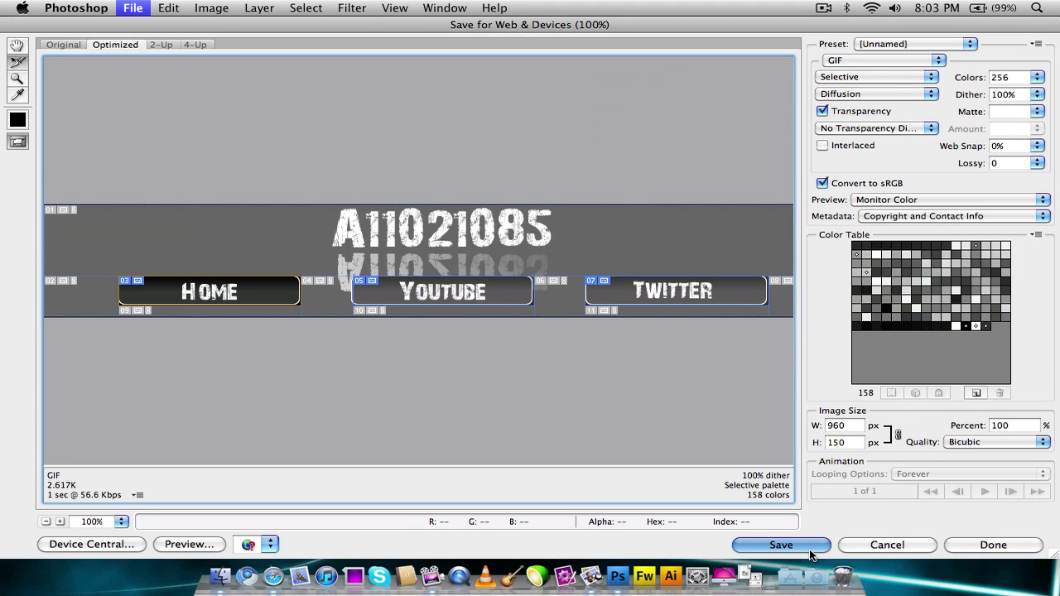
pyautogui.click(810, 551)
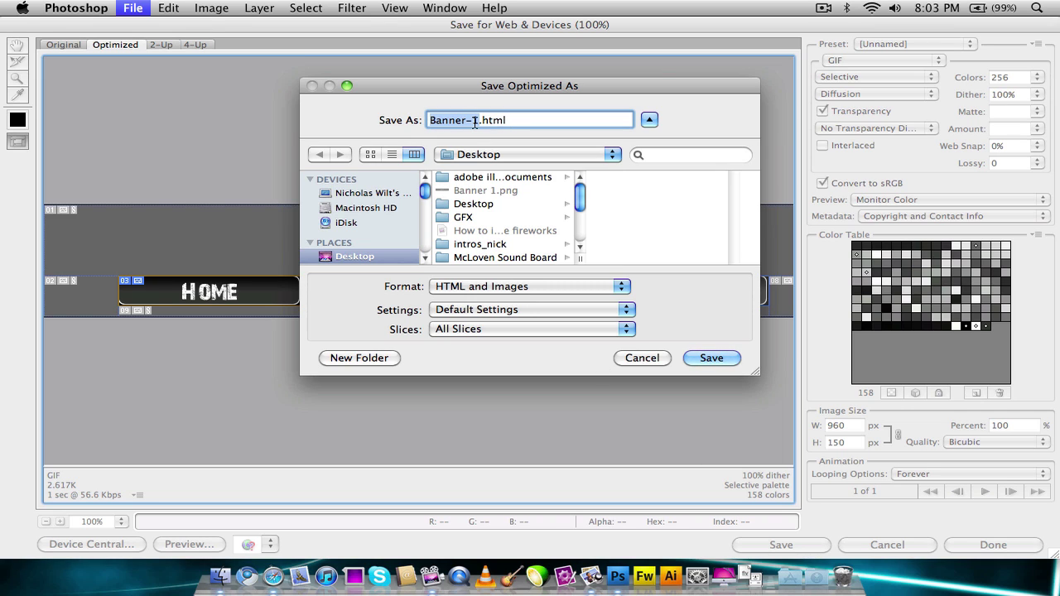
pyautogui.click(717, 358)
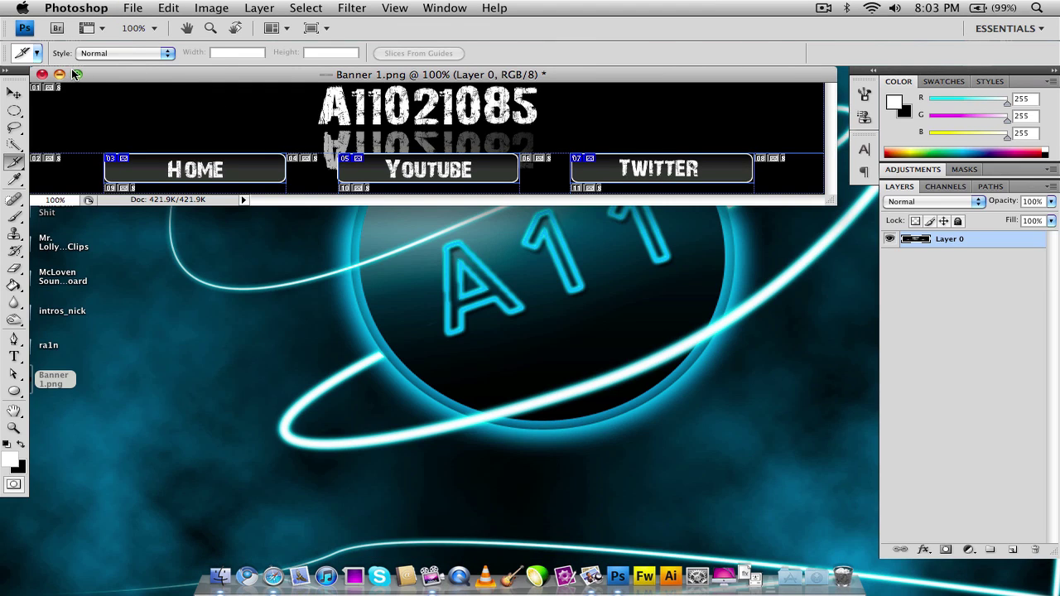
# Hide Photoshop and examine the exported slice files in the desktop's images folder, closing the folder when done.
pyautogui.click(42, 74)
pyautogui.press('super+h')
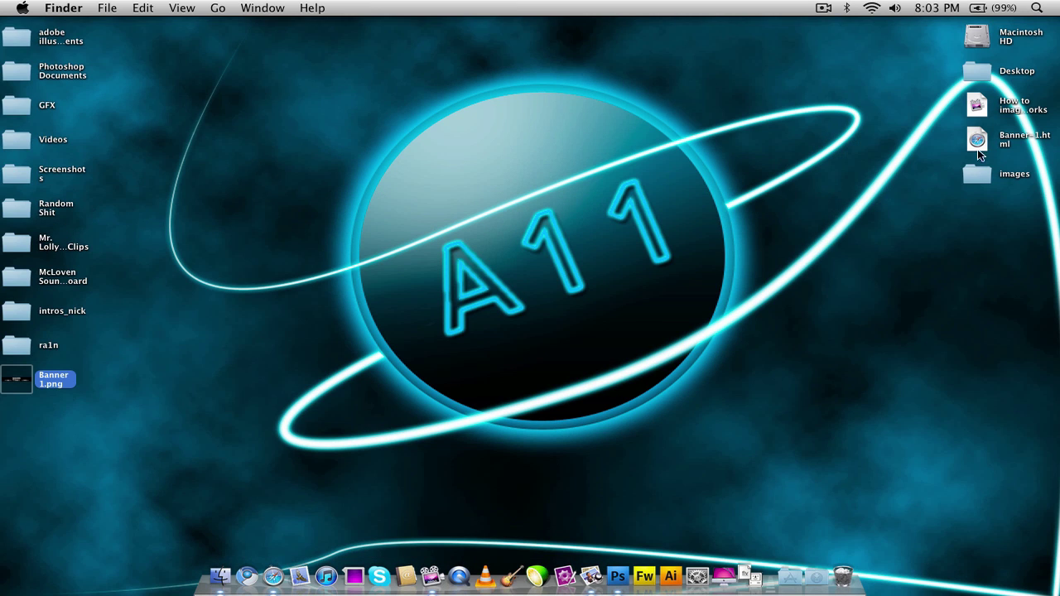
pyautogui.moveTo(979, 138); pyautogui.dragTo(988, 136)
pyautogui.doubleClick(864, 151)
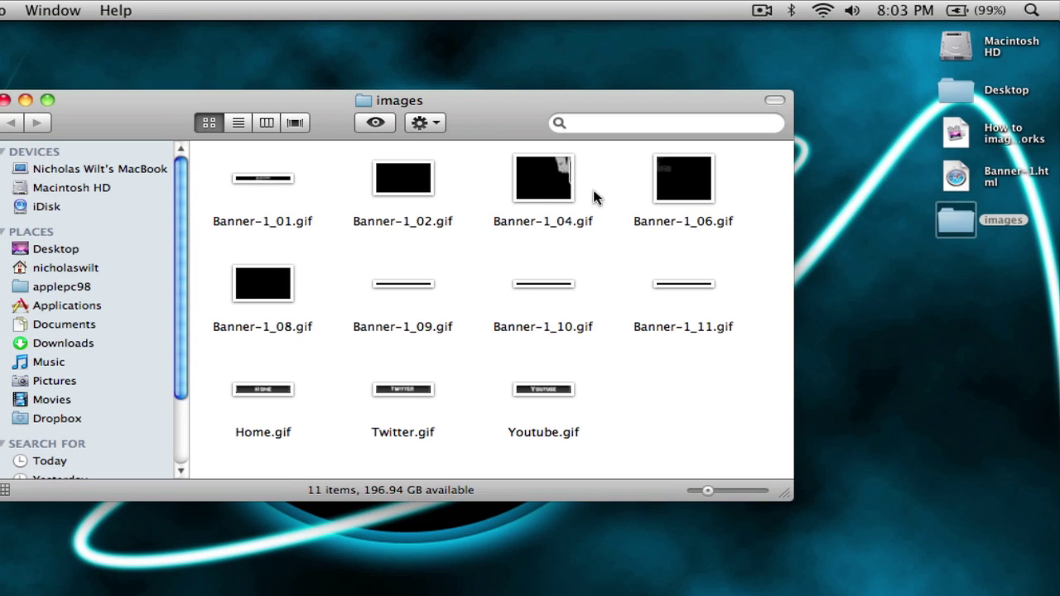
pyautogui.click(545, 217)
pyautogui.click(618, 223)
pyautogui.click(548, 183)
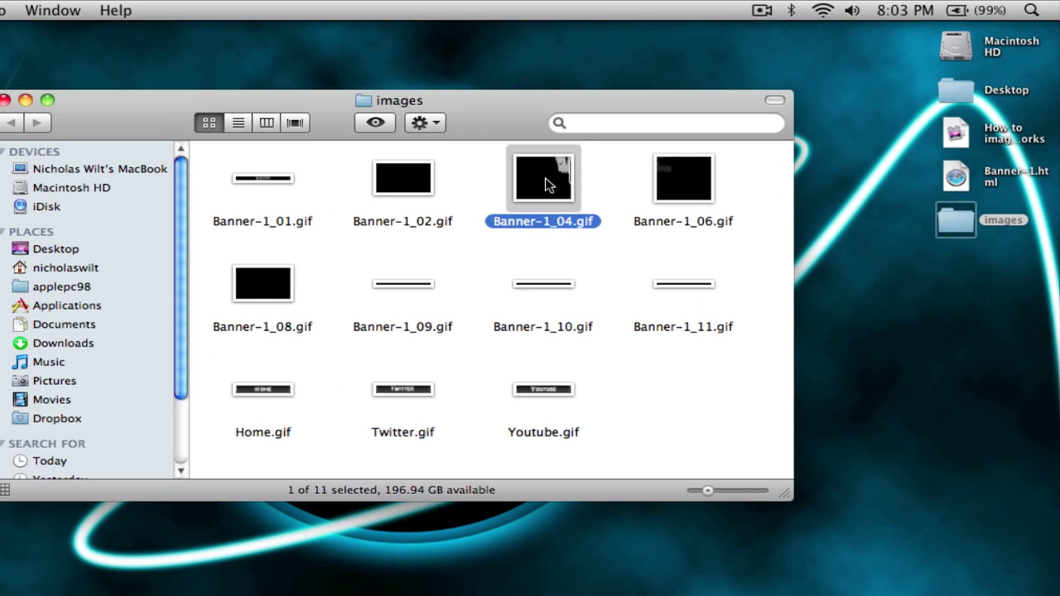
pyautogui.click(685, 184)
pyautogui.click(659, 265)
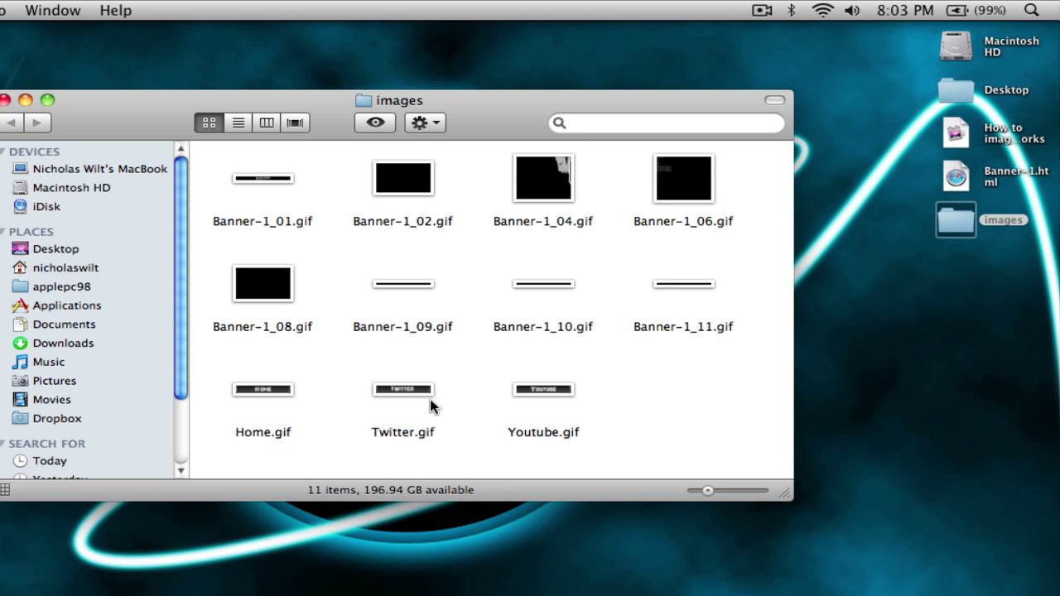
pyautogui.click(5, 100)
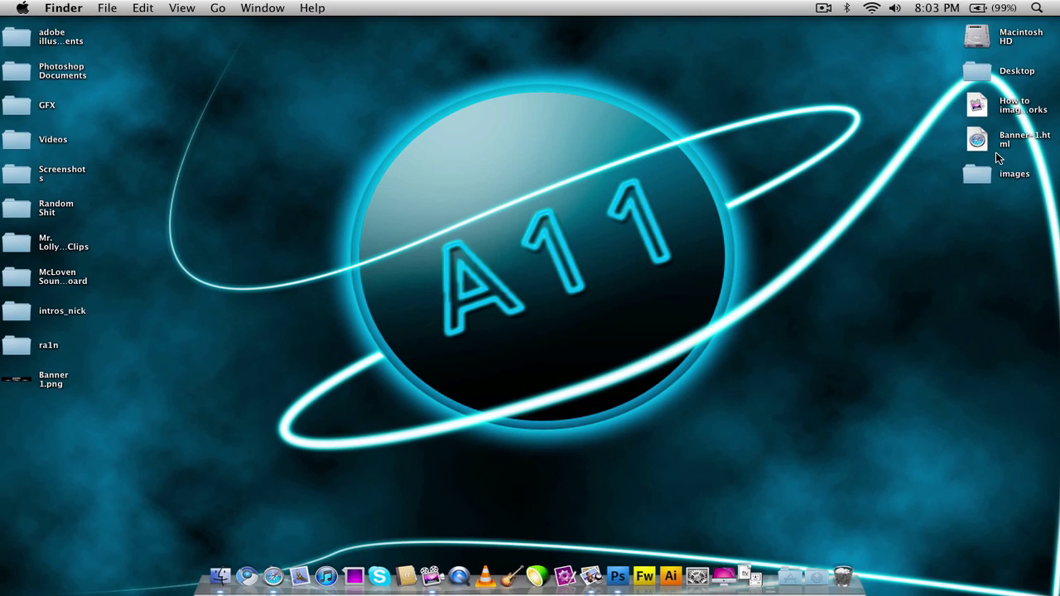
# Open Banner-1.html in the browser, test its Home, Youtube and Twitter links, and close the browser tabs.
pyautogui.doubleClick(978, 141)
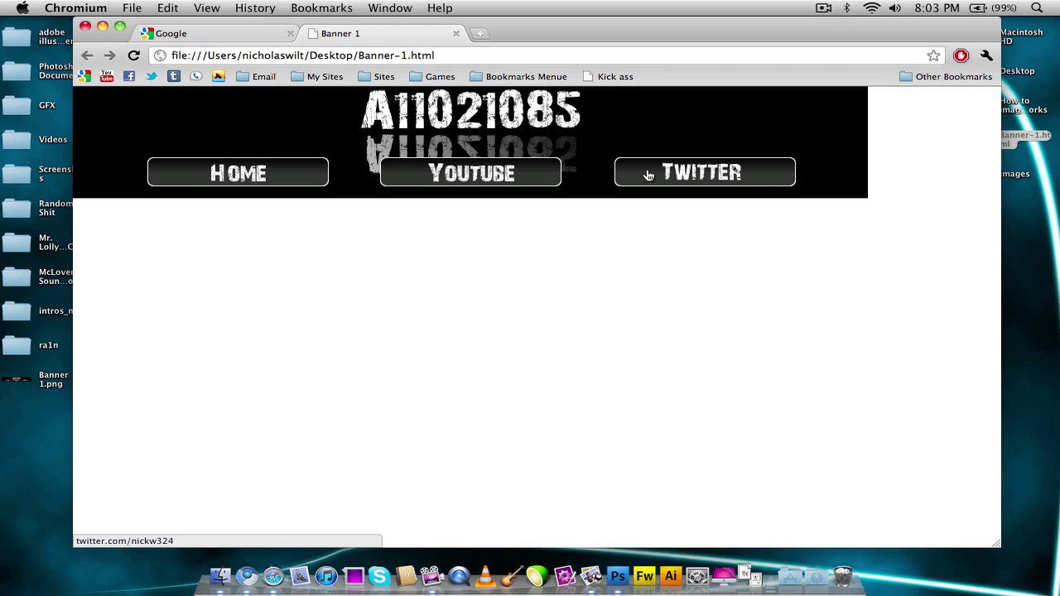
pyautogui.click(259, 165)
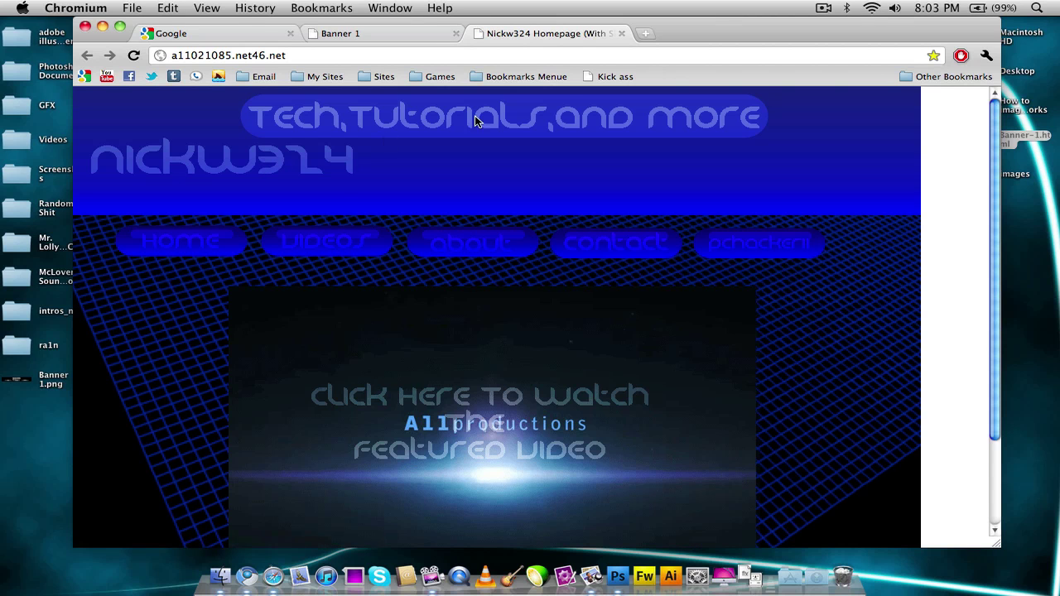
pyautogui.click(621, 34)
pyautogui.click(481, 174)
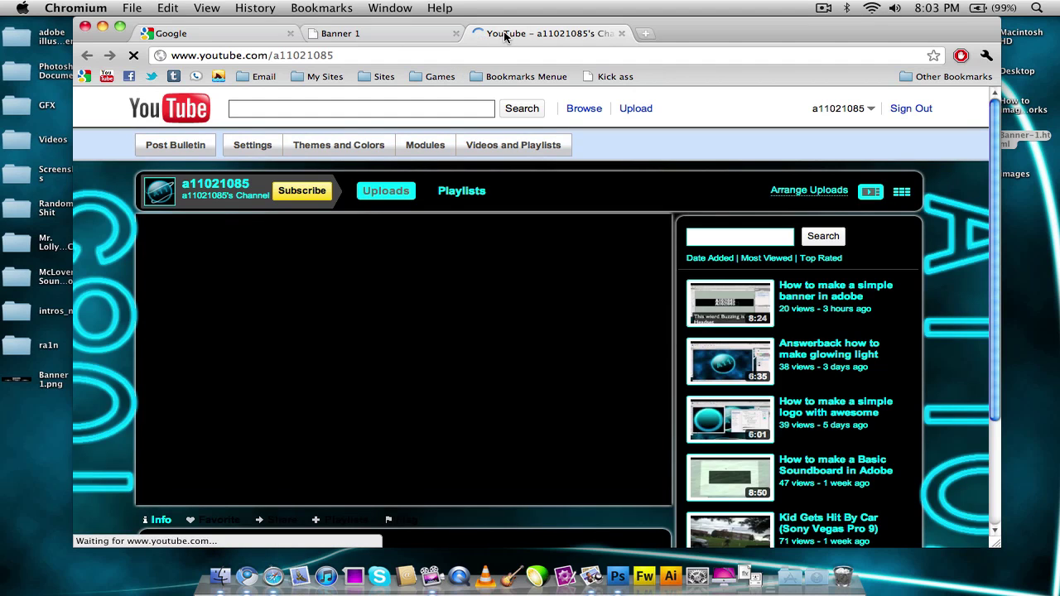
pyautogui.press('super+w')
pyautogui.click(692, 169)
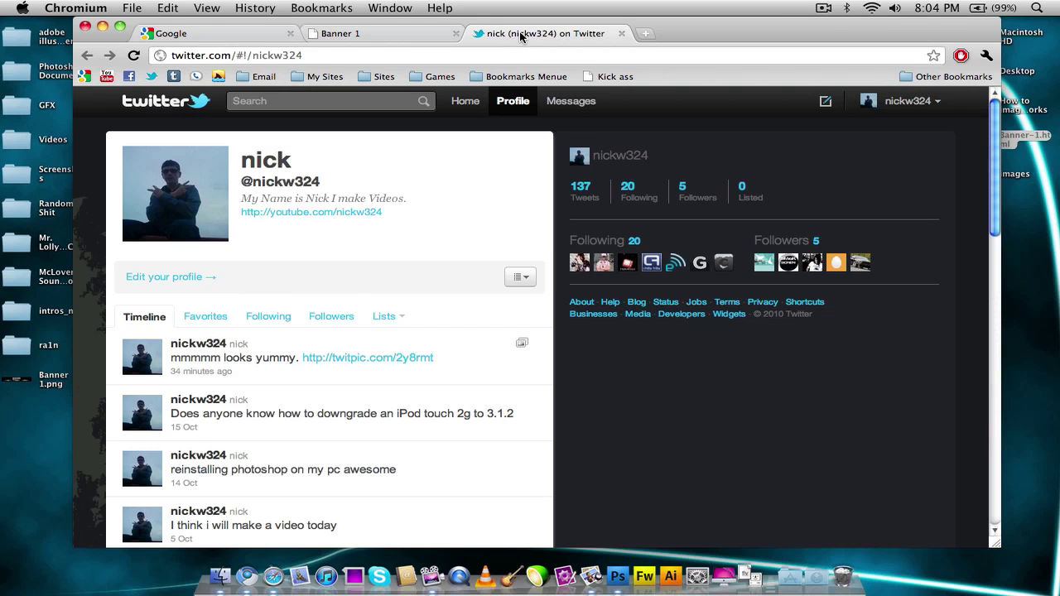
pyautogui.press('super+w')
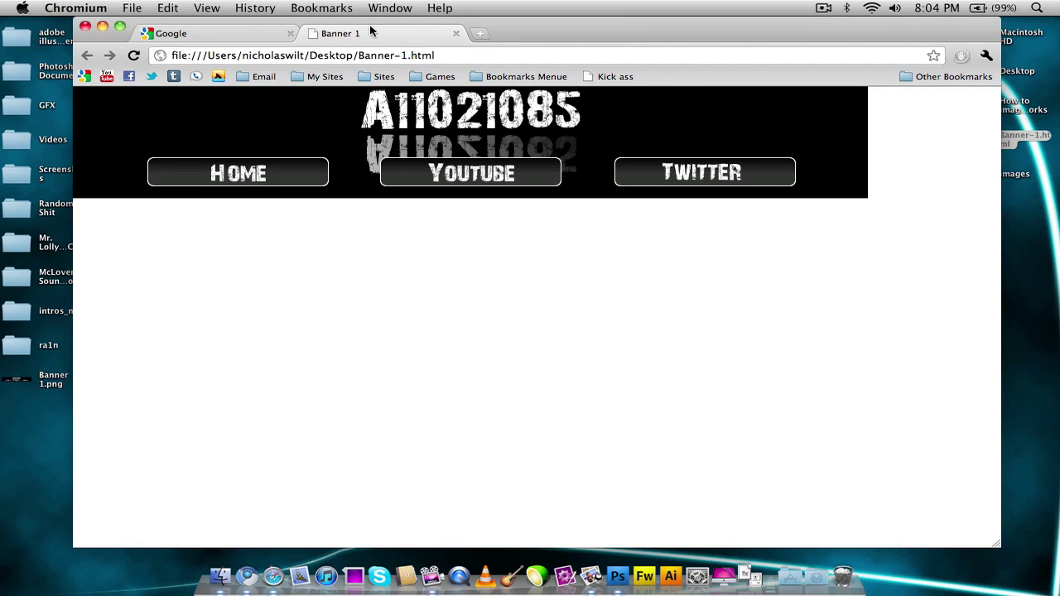
pyautogui.press('super+w')
pyautogui.press('super+w')
pyautogui.click(503, 134)
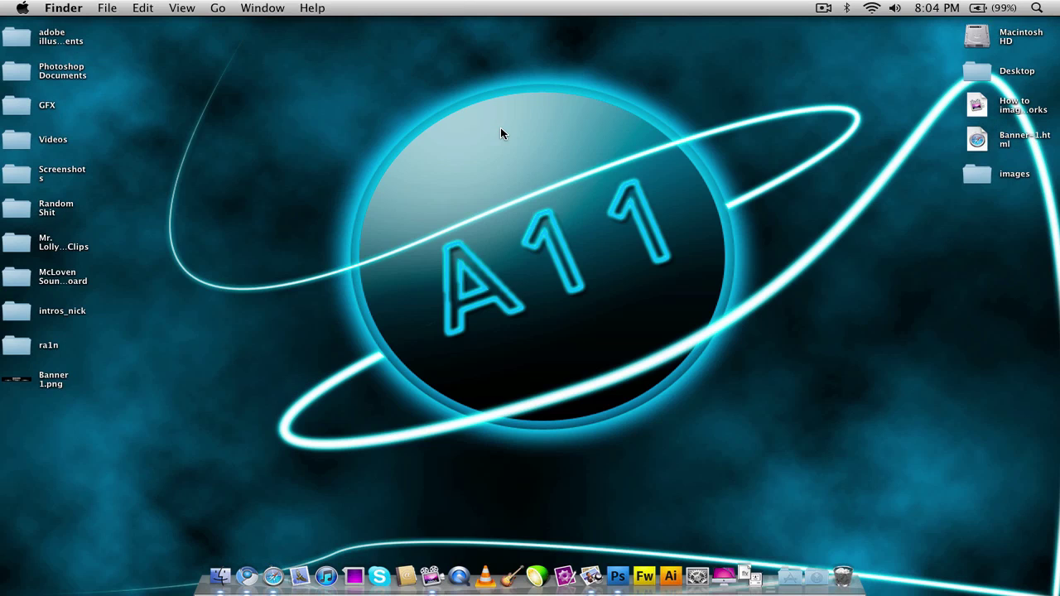
# Open Banner-1.html in TextMate, review the generated table and link code, and close the file.
pyautogui.rightClick(976, 137)
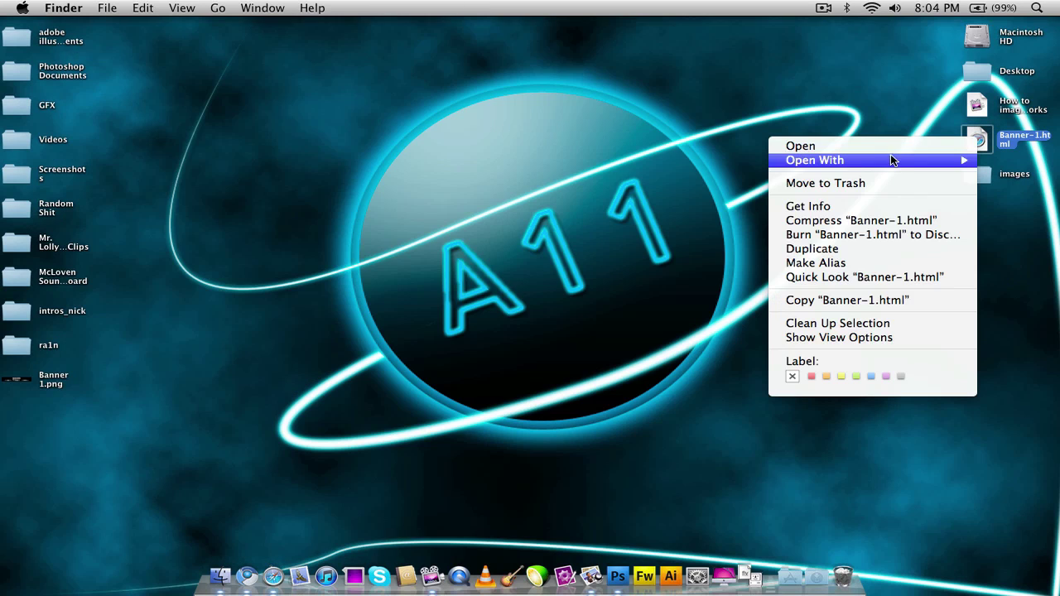
pyautogui.moveTo(885, 159)
pyautogui.click(530, 407)
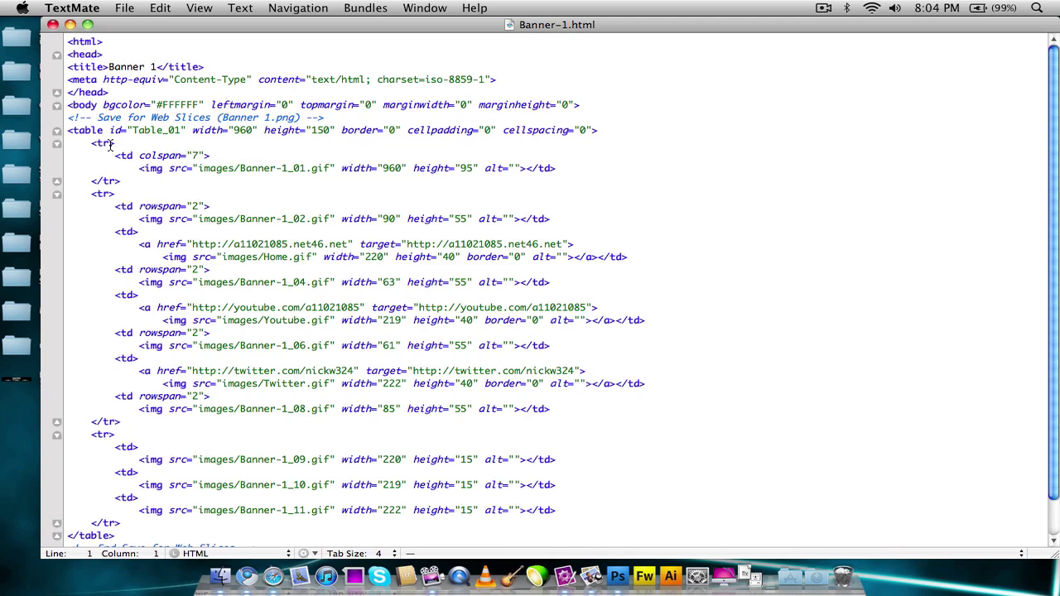
pyautogui.scroll(-3, 111, 145)
pyautogui.scroll(3, 263, 299)
pyautogui.click(50, 28)
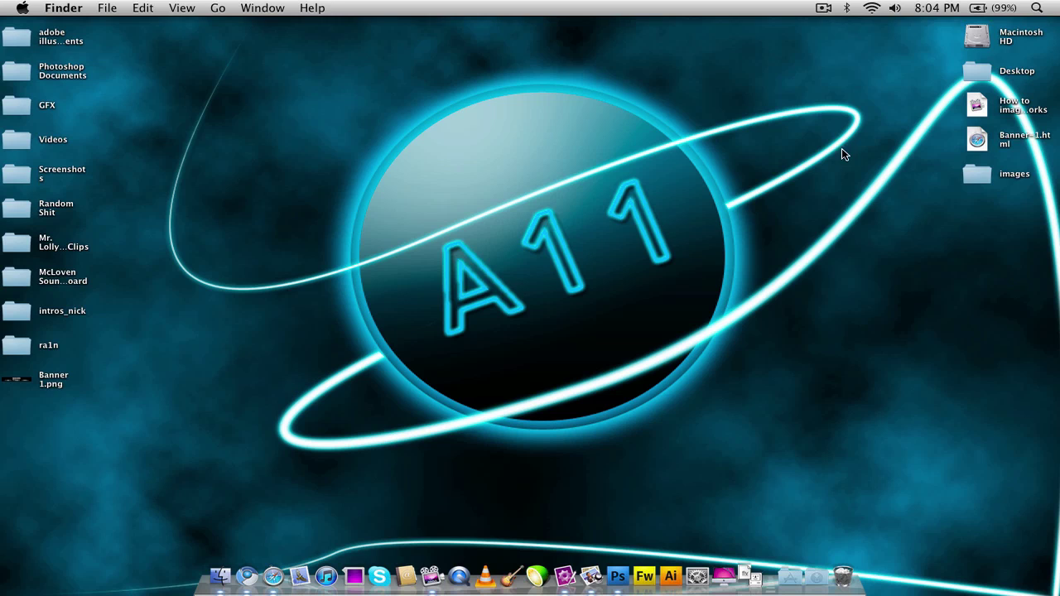
# Switch back to Photoshop, close Banner 1.png without saving its changes, and return to the desktop.
pyautogui.press('F9')
pyautogui.click(594, 510)
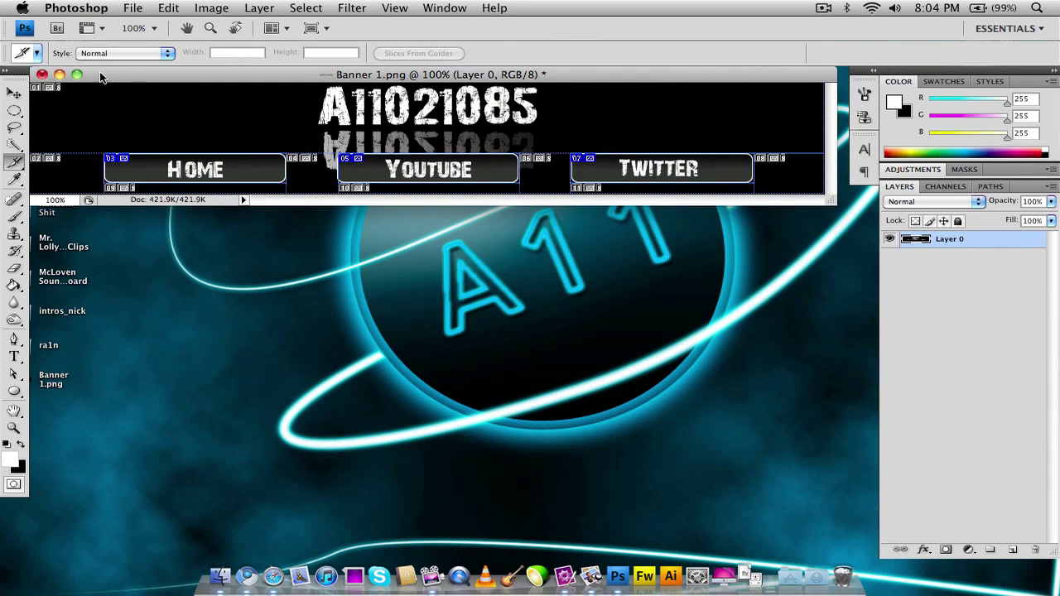
pyautogui.click(42, 74)
pyautogui.click(448, 191)
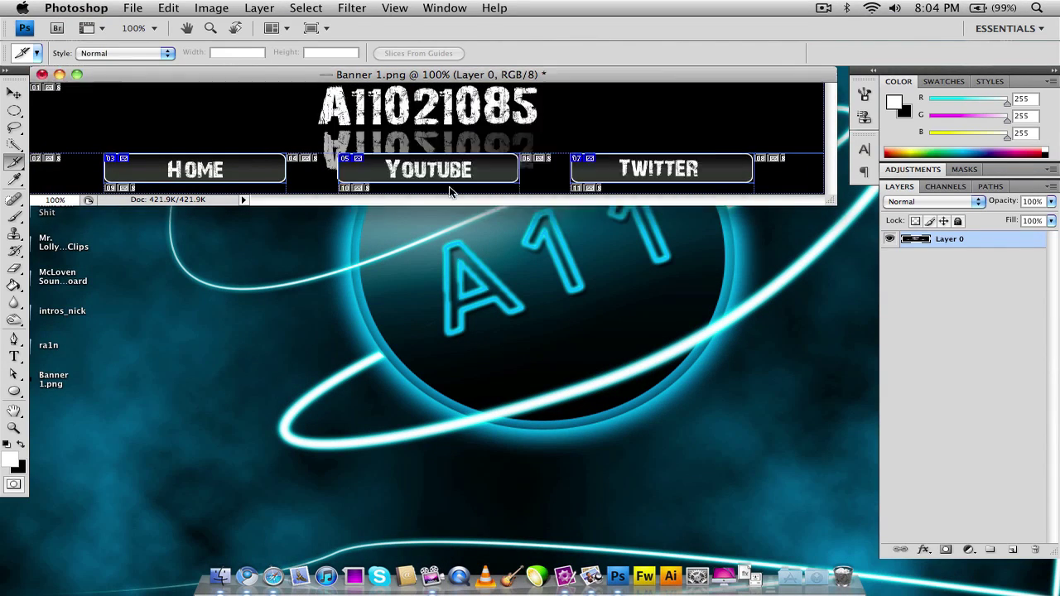
pyautogui.click(486, 199)
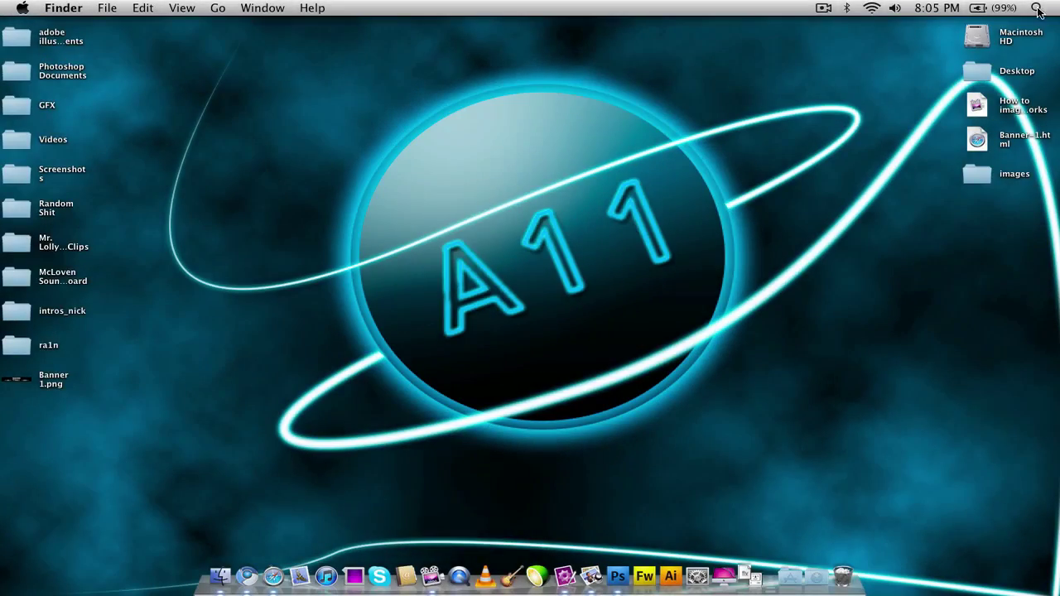
# Switch to the Facebook browser window and open the first friend's chat conversation.
pyautogui.moveTo(1058, 1)
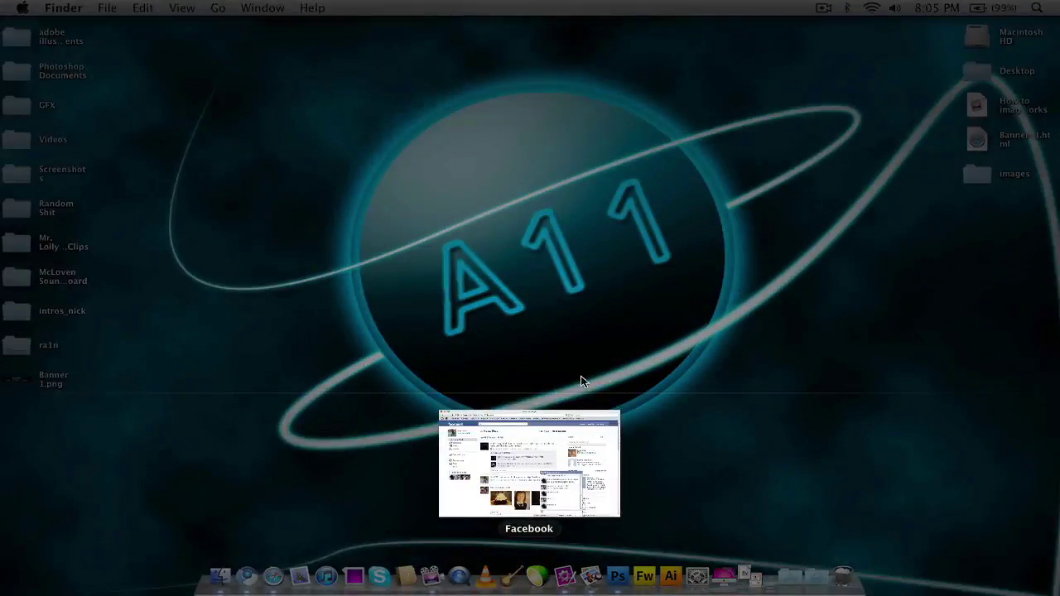
pyautogui.click(507, 444)
pyautogui.click(377, 534)
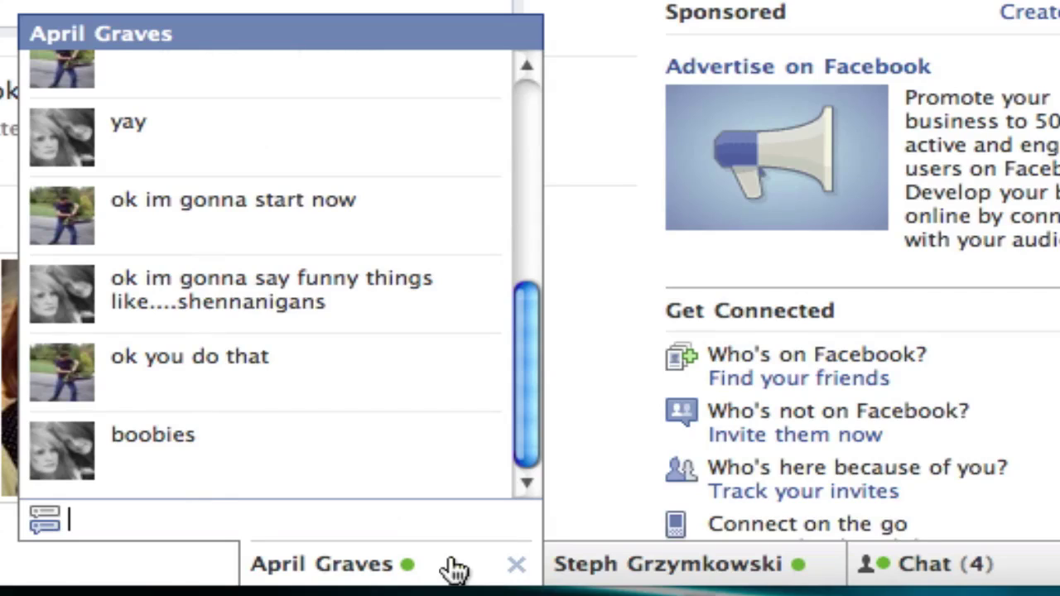
# Write the chat message "ok im almost done anything else to say" to the first friend.
pyautogui.write('ok im al')
pyautogui.write('most n')
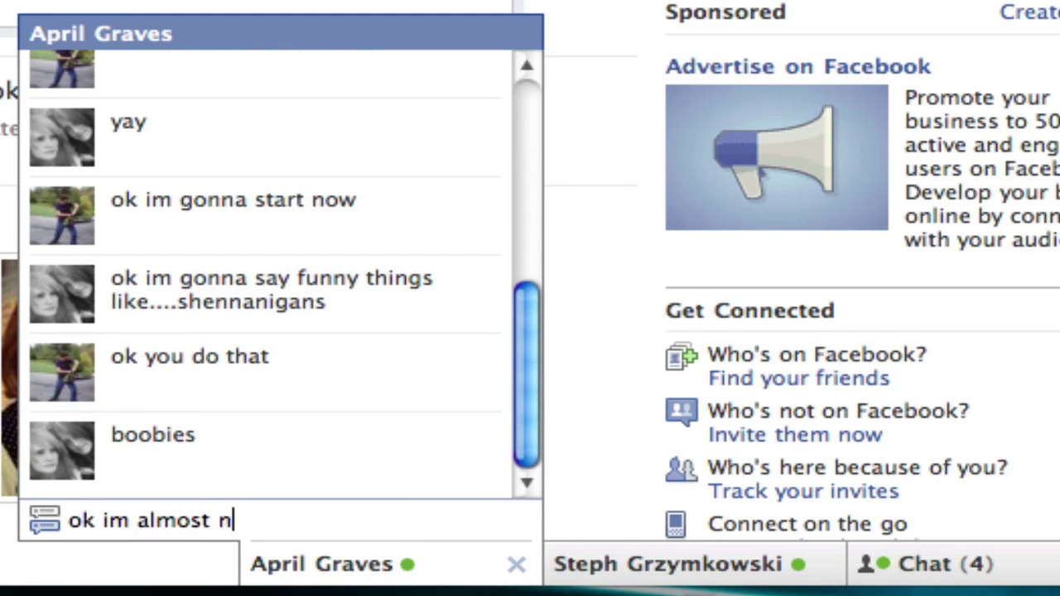
pyautogui.press('BackSpace')
pyautogui.write('o')
pyautogui.press('BackSpace')
pyautogui.write('done anything a')
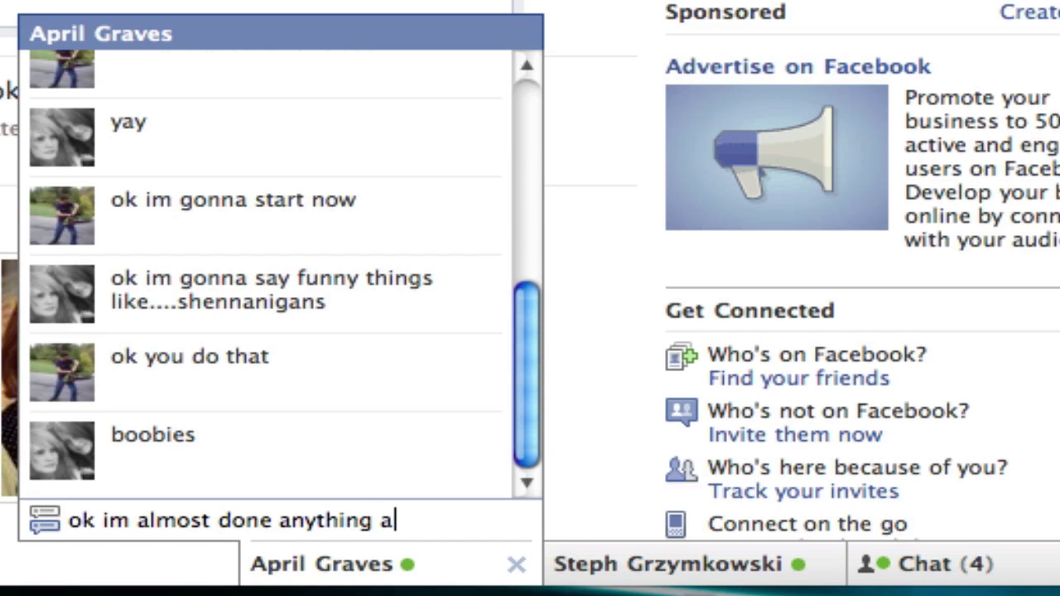
pyautogui.press('BackSpace')
pyautogui.write('else to ')
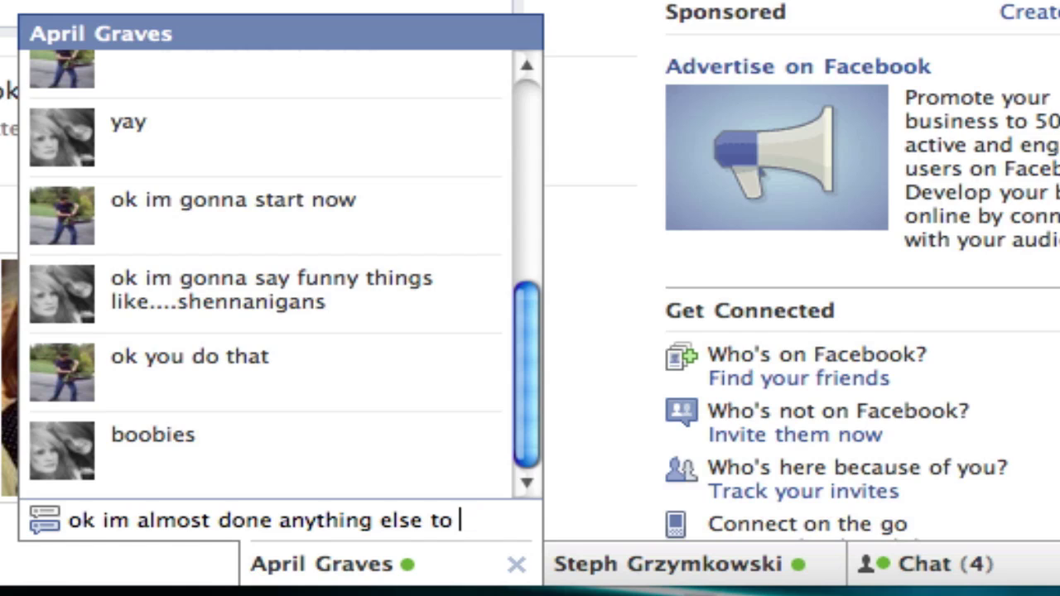
pyautogui.write('sta')
pyautogui.press('BackSpace')
pyautogui.press('BackSpace')
pyautogui.write('ay')
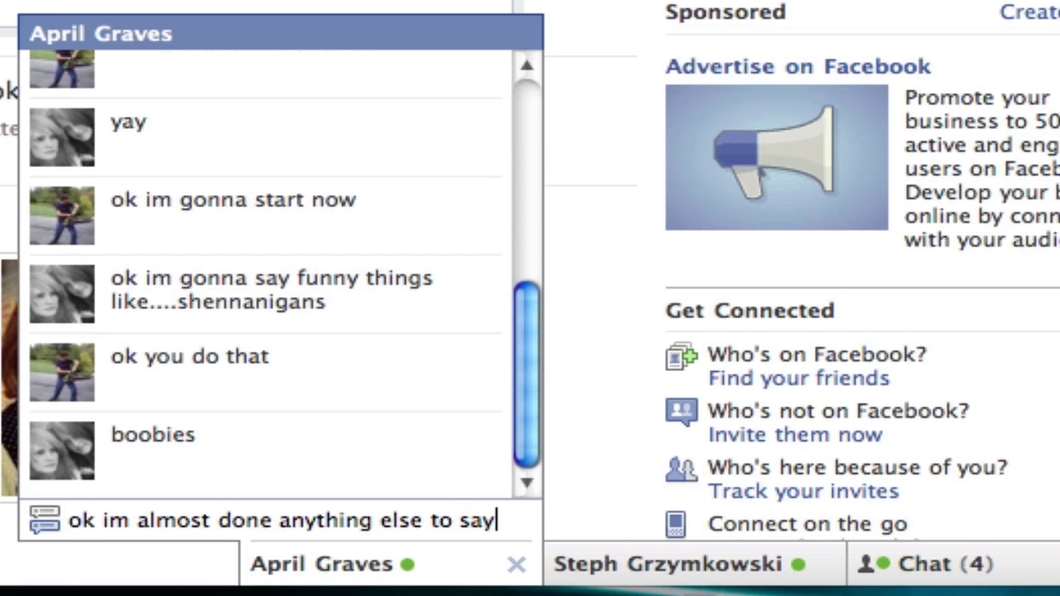
# Copy the whole drafted message and send it to the first friend.
pyautogui.moveTo(524, 530); pyautogui.dragTo(42, 520)
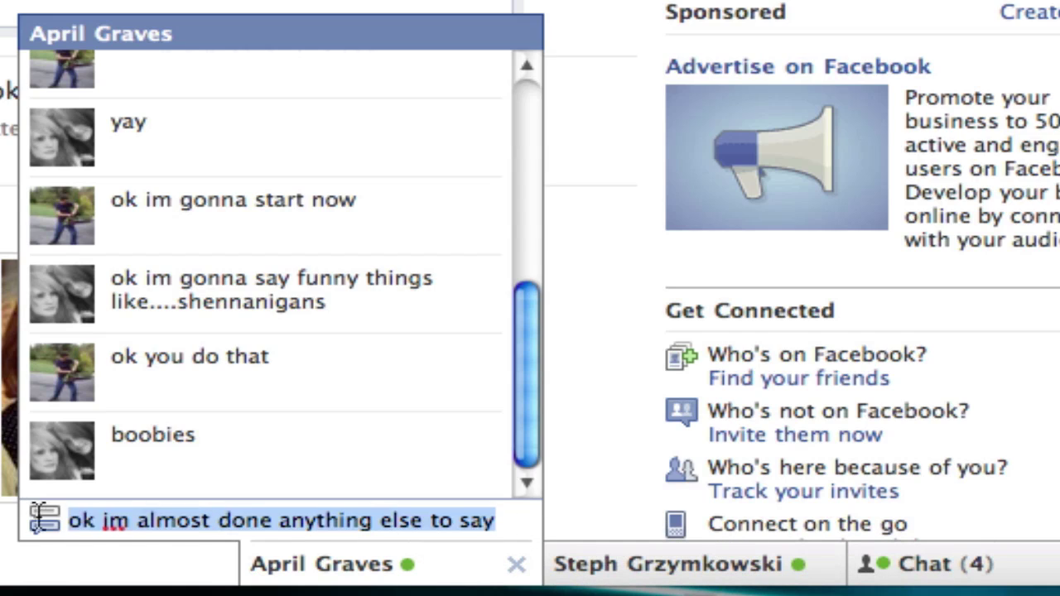
pyautogui.click(106, 522)
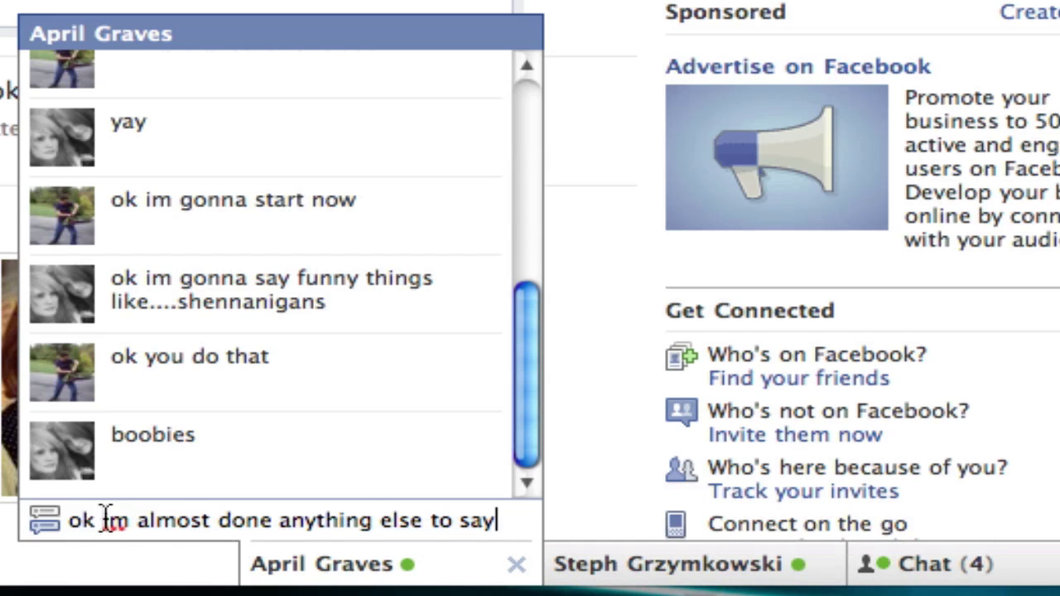
pyautogui.click(459, 551)
pyautogui.click(455, 548)
pyautogui.tripleClick(447, 521)
pyautogui.hotkey('ctrl', 'c')
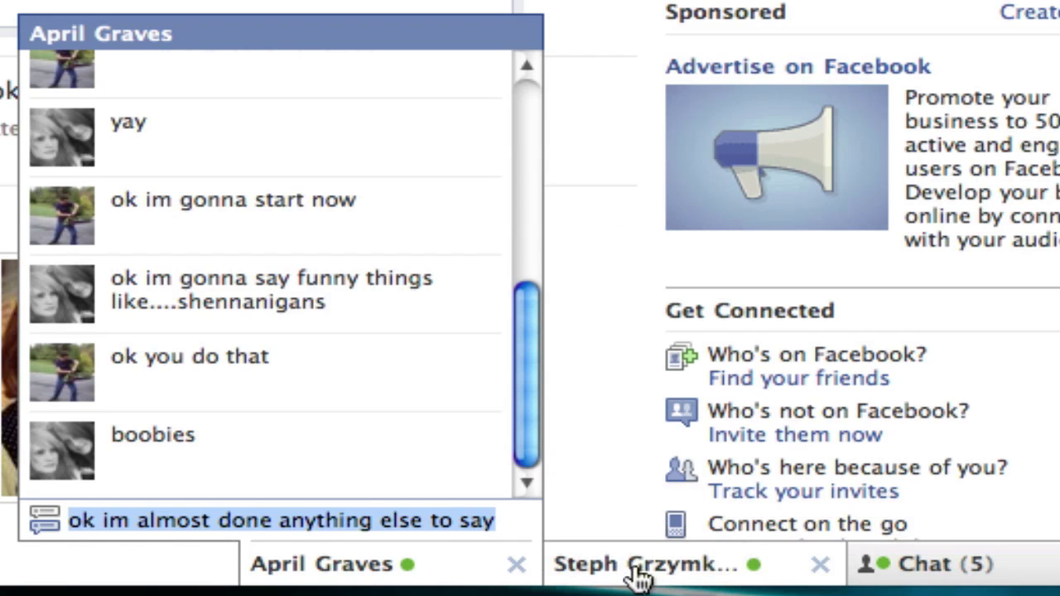
pyautogui.press('Return')
# Open the second friend's chat and send the copied message "ok im almost done anything else to say" there too.
pyautogui.click(643, 561)
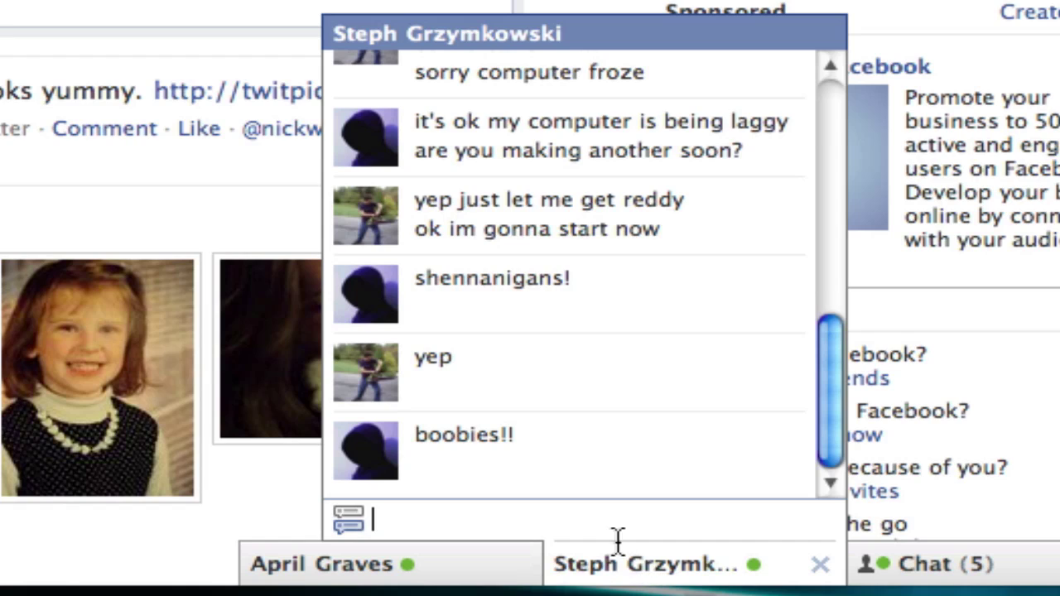
pyautogui.hotkey('ctrl', 'v')
pyautogui.press('Return')
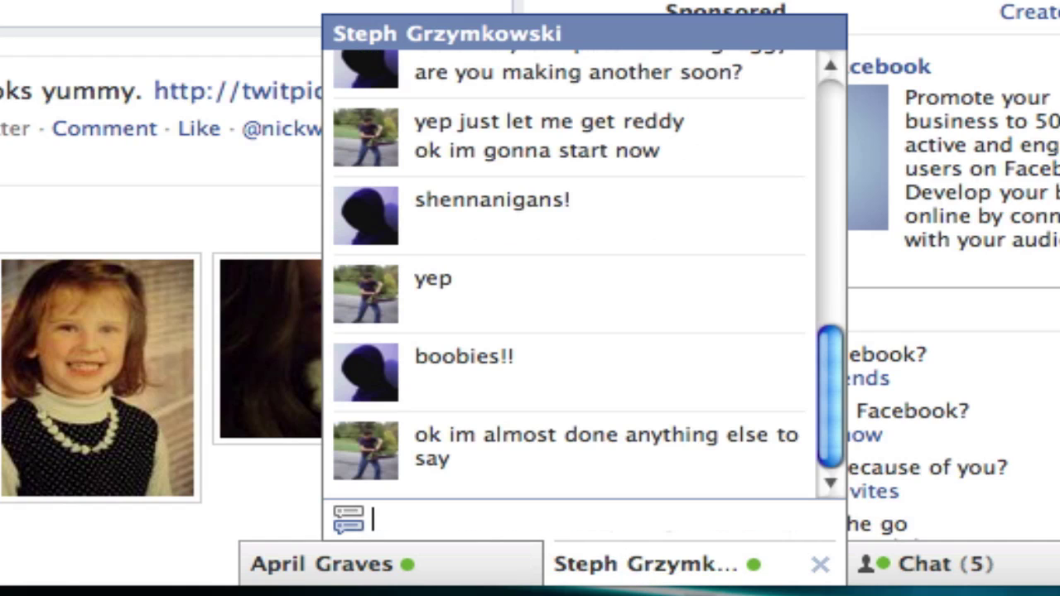
# Check both friends' chat conversations for replies to the message.
pyautogui.click(286, 570)
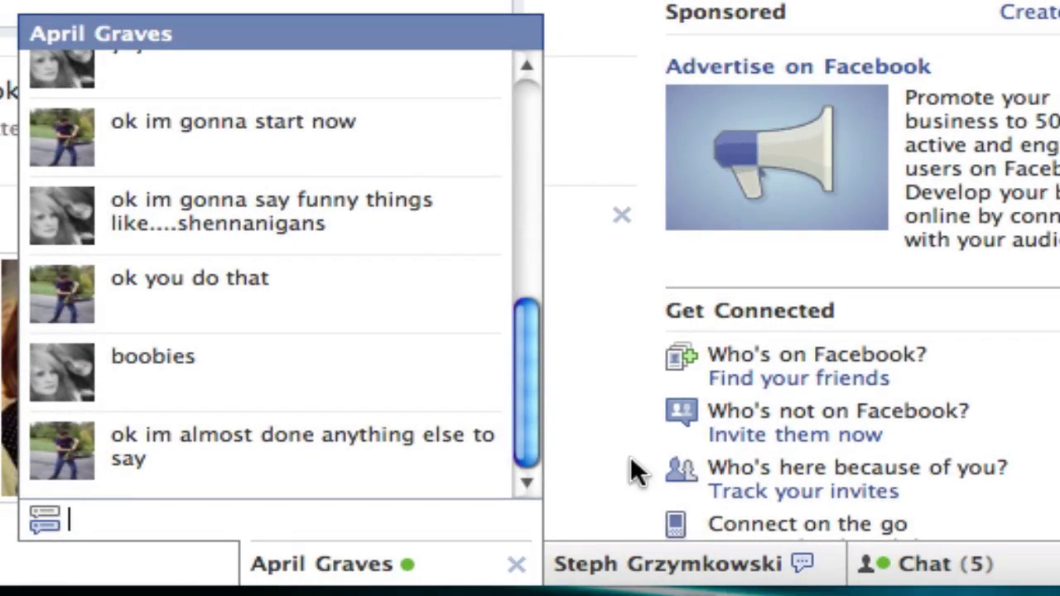
pyautogui.click(681, 557)
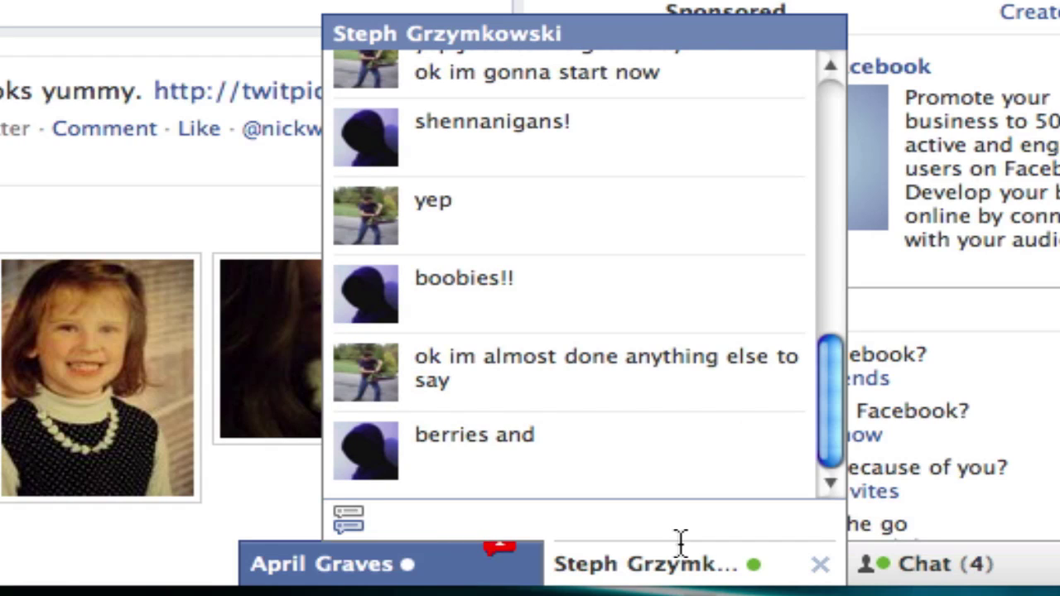
pyautogui.click(426, 560)
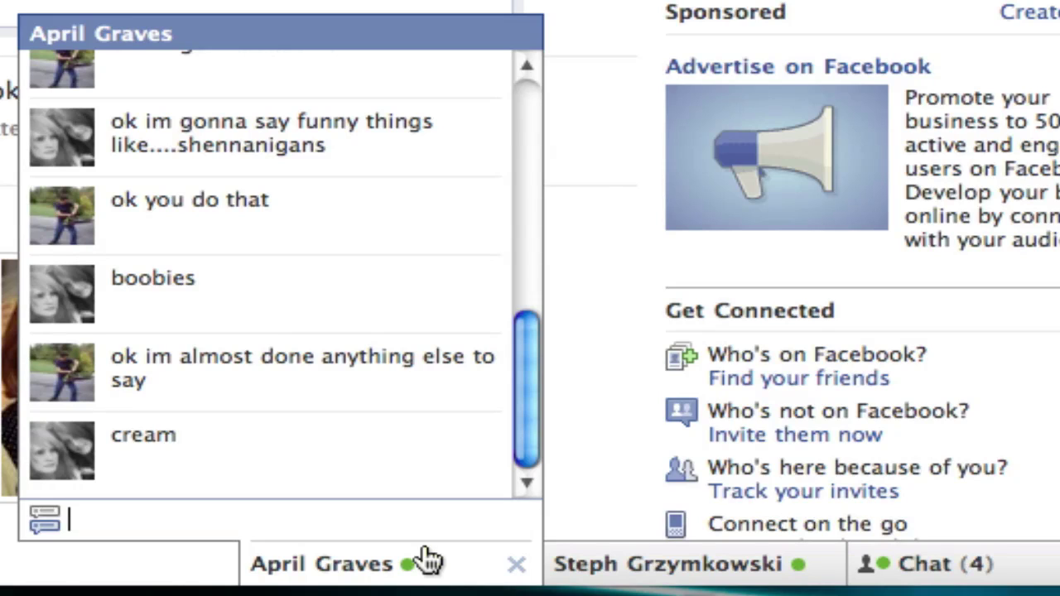